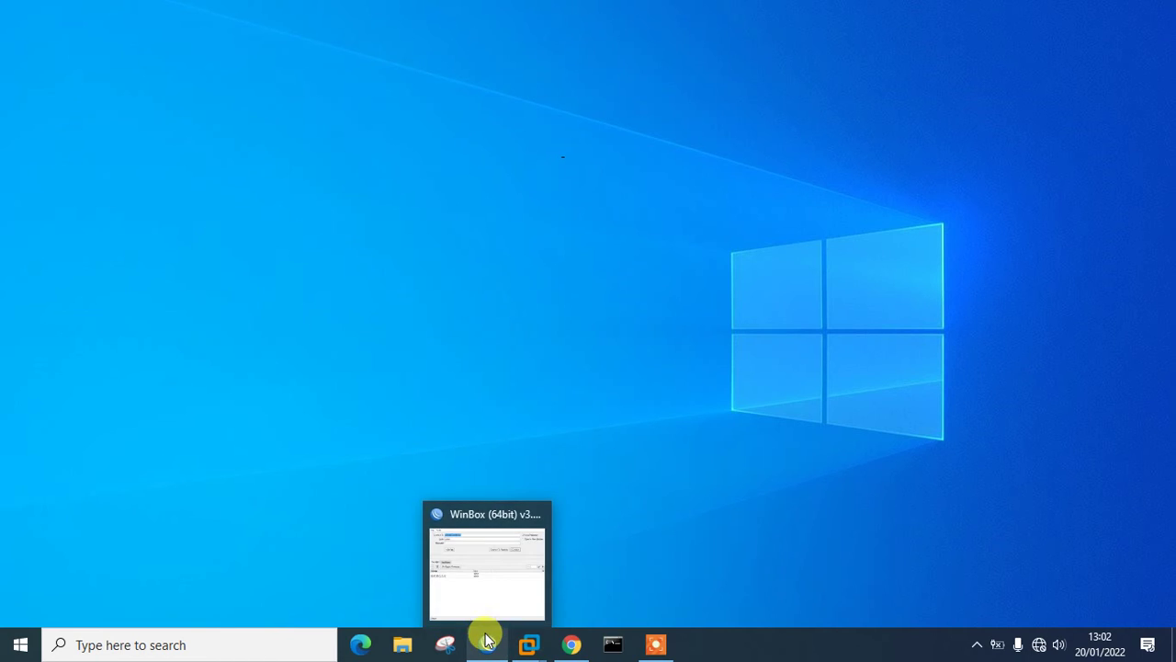
# Switch to WinBox, connect to the router at 00:0C:29:E2:22:8C as admin, and close the leftover DNS, Firewall and Address List windows in the maximized session.
pyautogui.click(487, 641)
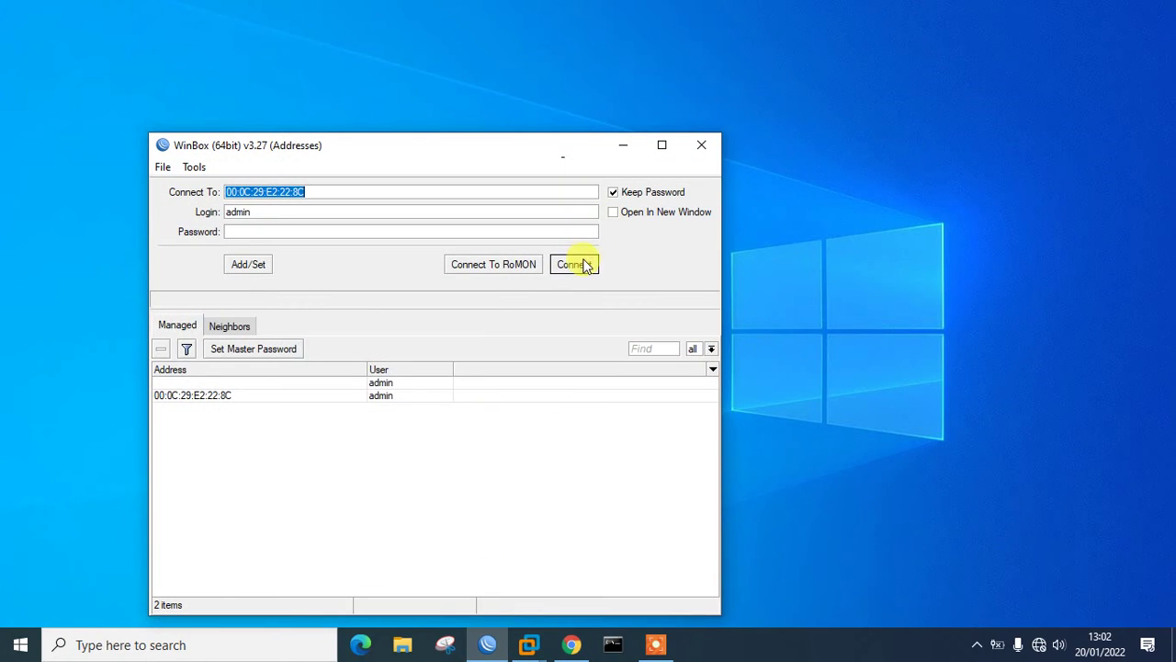
pyautogui.click(581, 264)
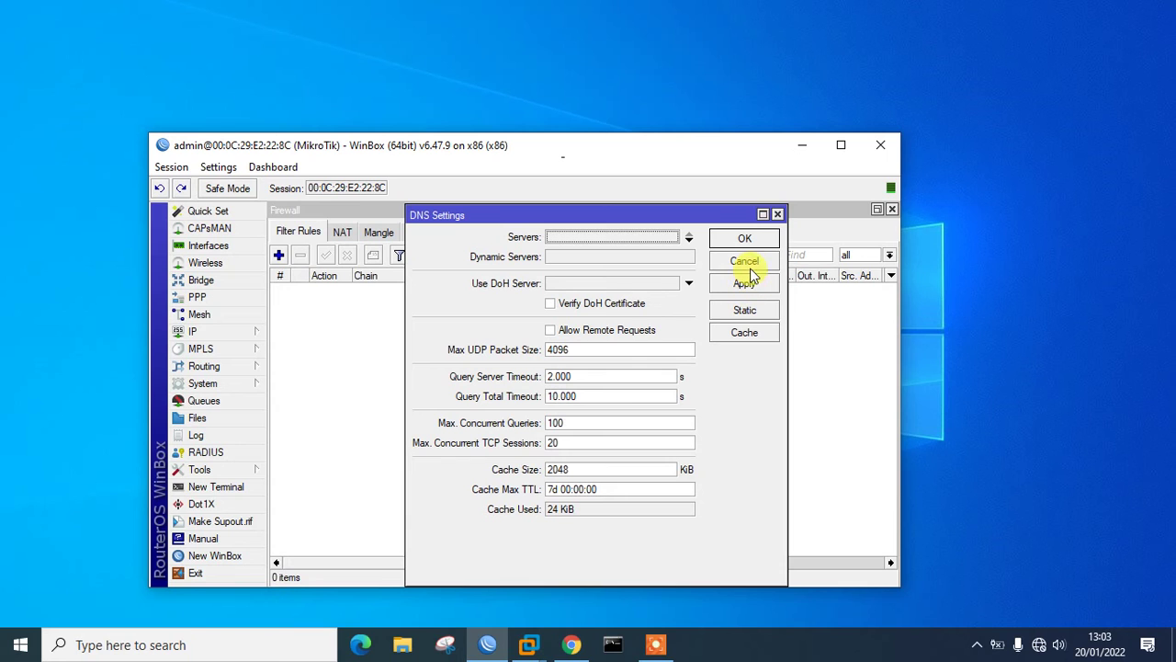
pyautogui.click(746, 262)
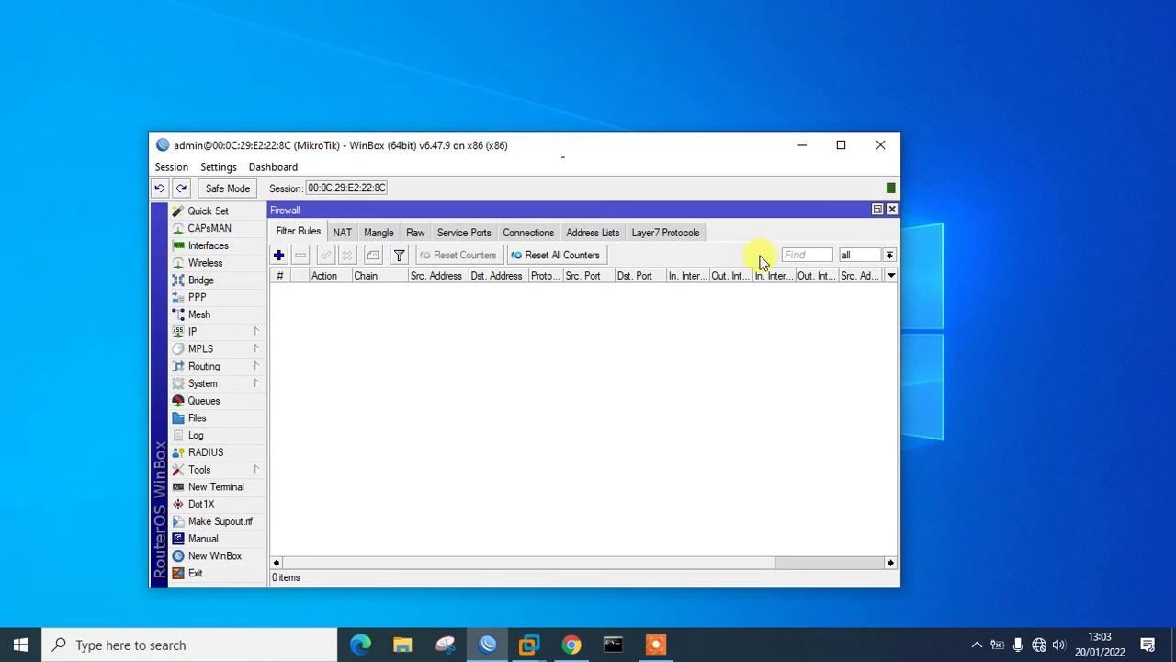
pyautogui.click(833, 154)
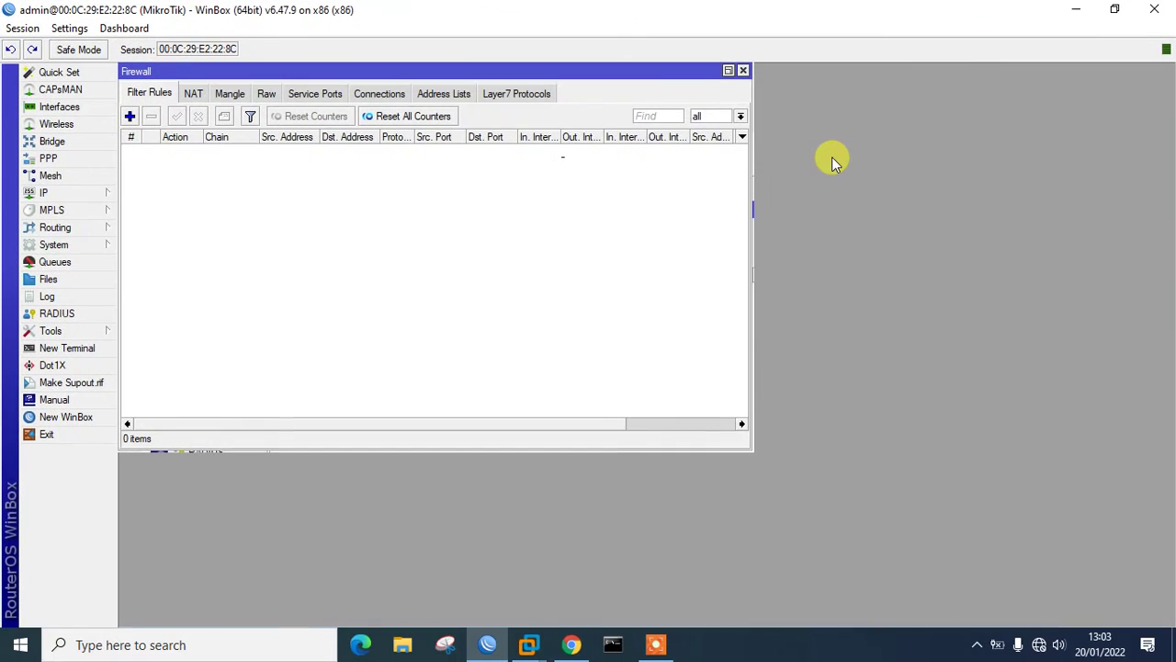
pyautogui.click(744, 71)
pyautogui.click(570, 72)
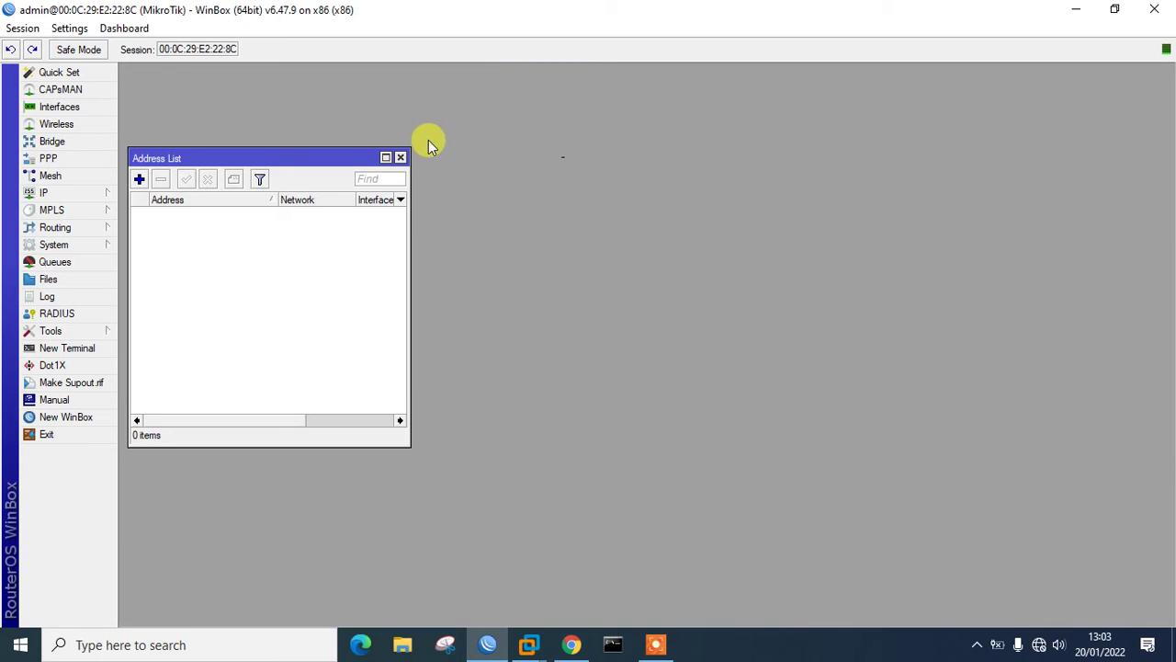
pyautogui.click(400, 157)
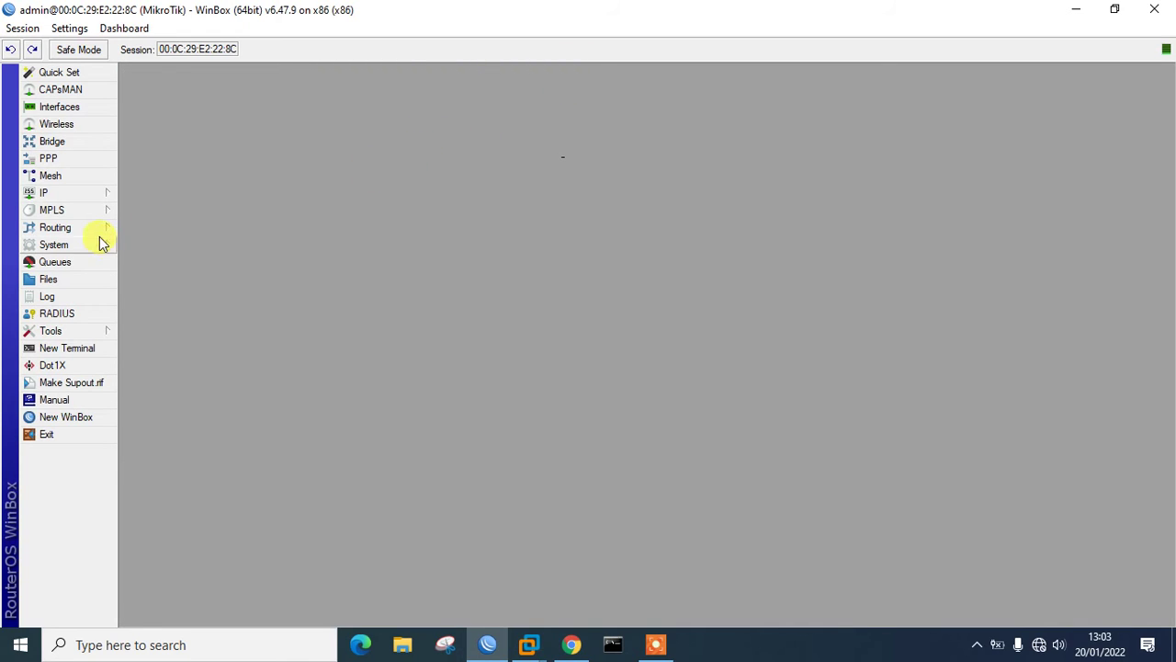
pyautogui.click(71, 195)
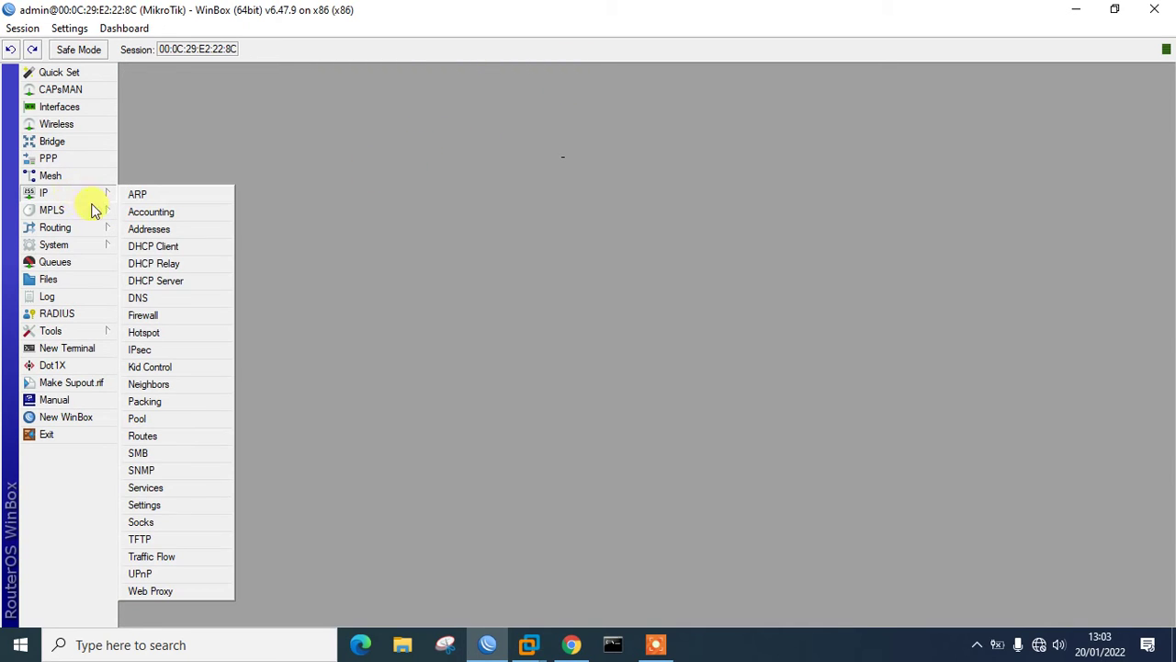
pyautogui.click(90, 110)
pyautogui.click(187, 185)
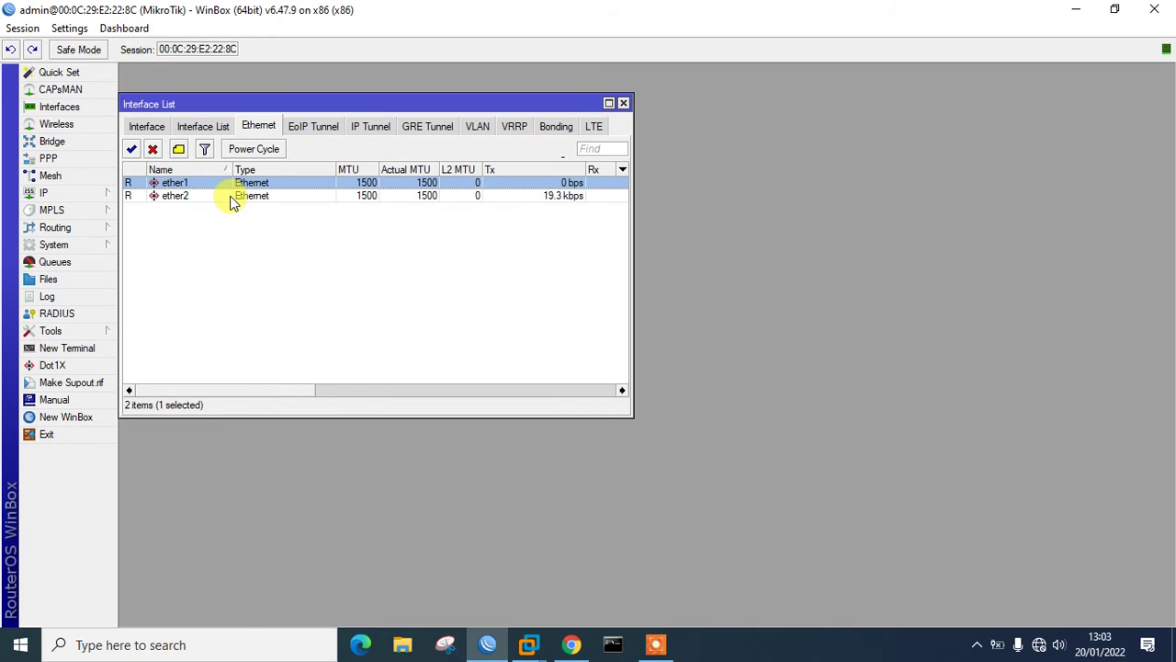
pyautogui.click(548, 197)
pyautogui.doubleClick(549, 197)
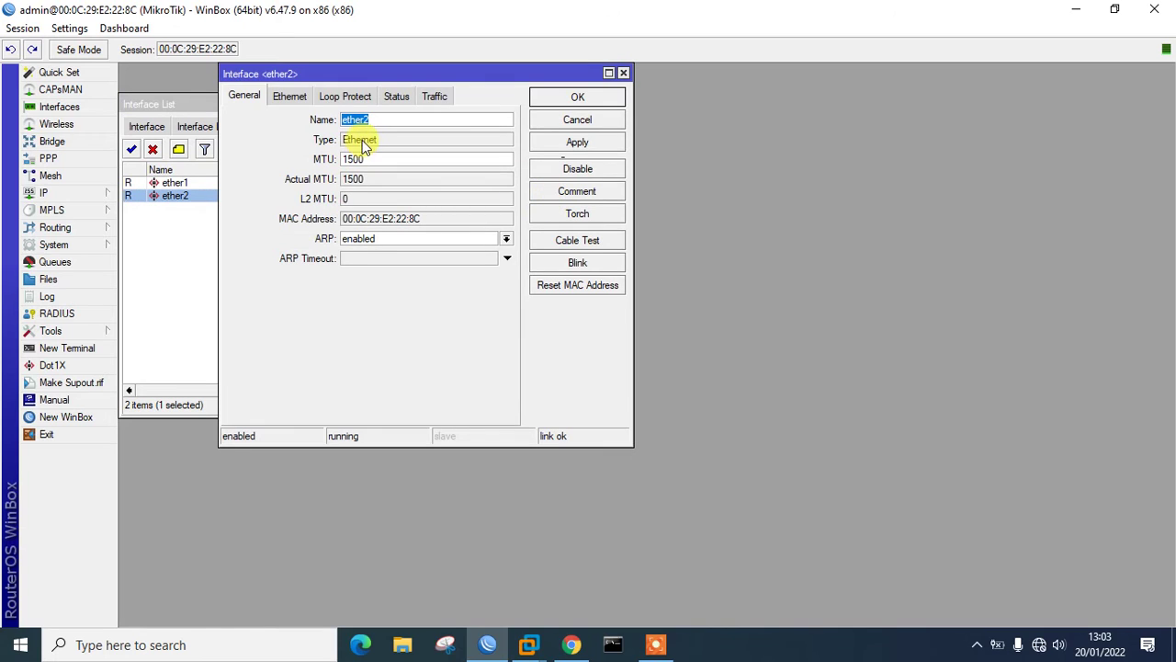
pyautogui.write('L')
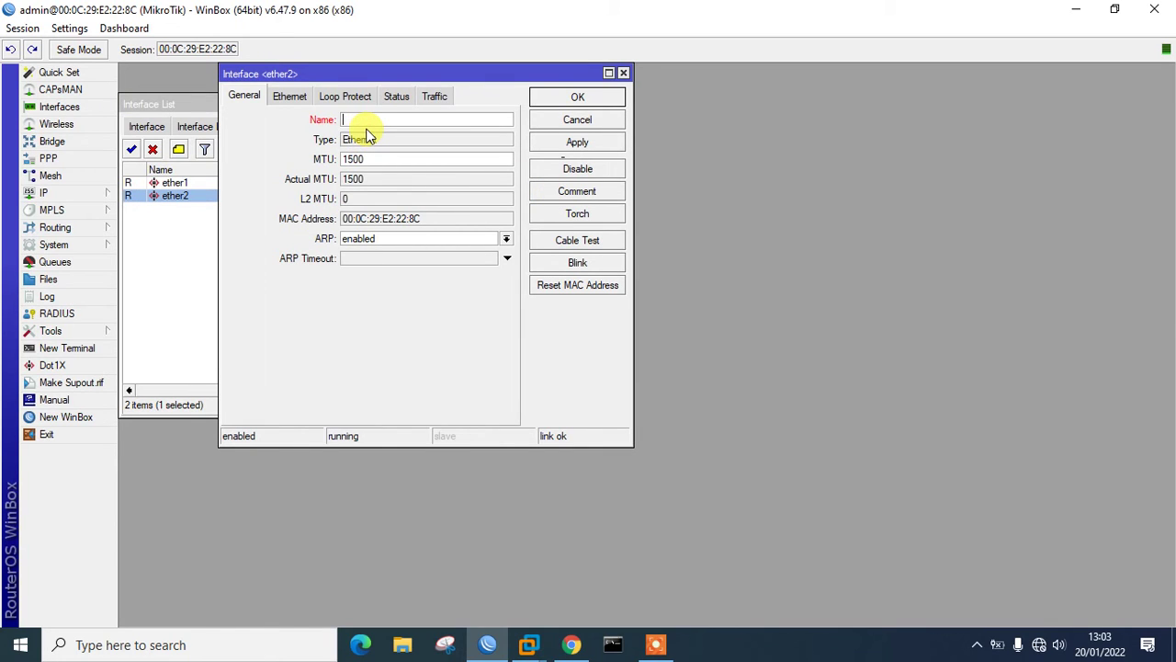
pyautogui.press('Escape')
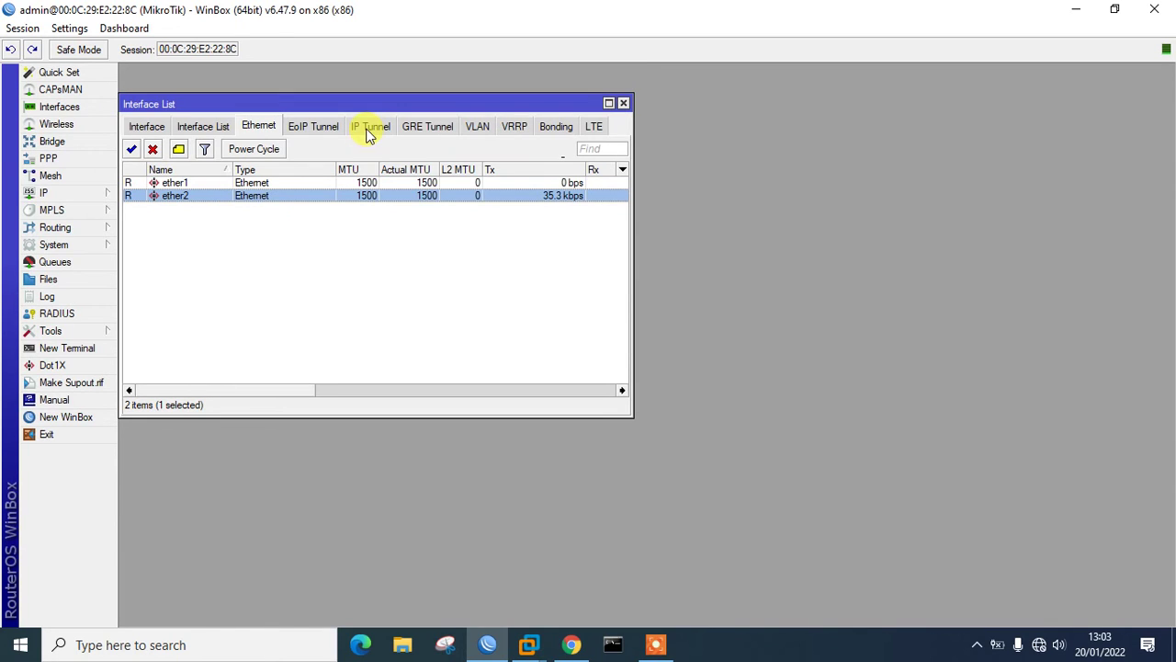
pyautogui.click(624, 104)
# Open the router's DHCP clients and start a new client entry on ether1.
pyautogui.click(41, 192)
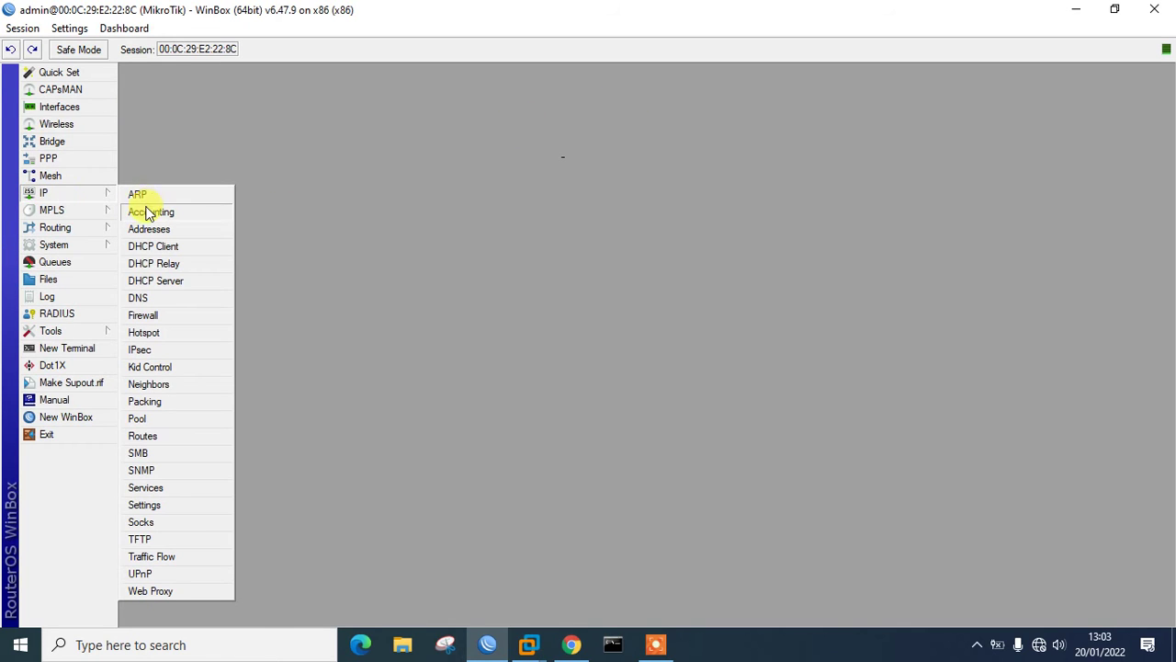
pyautogui.click(165, 246)
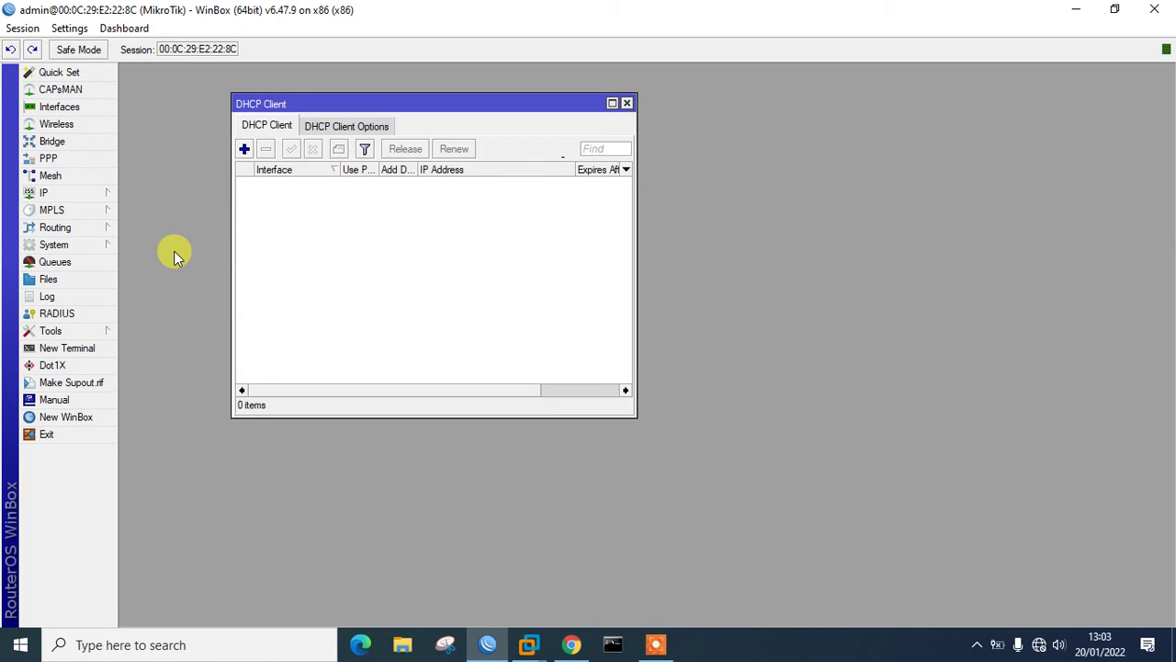
pyautogui.click(245, 149)
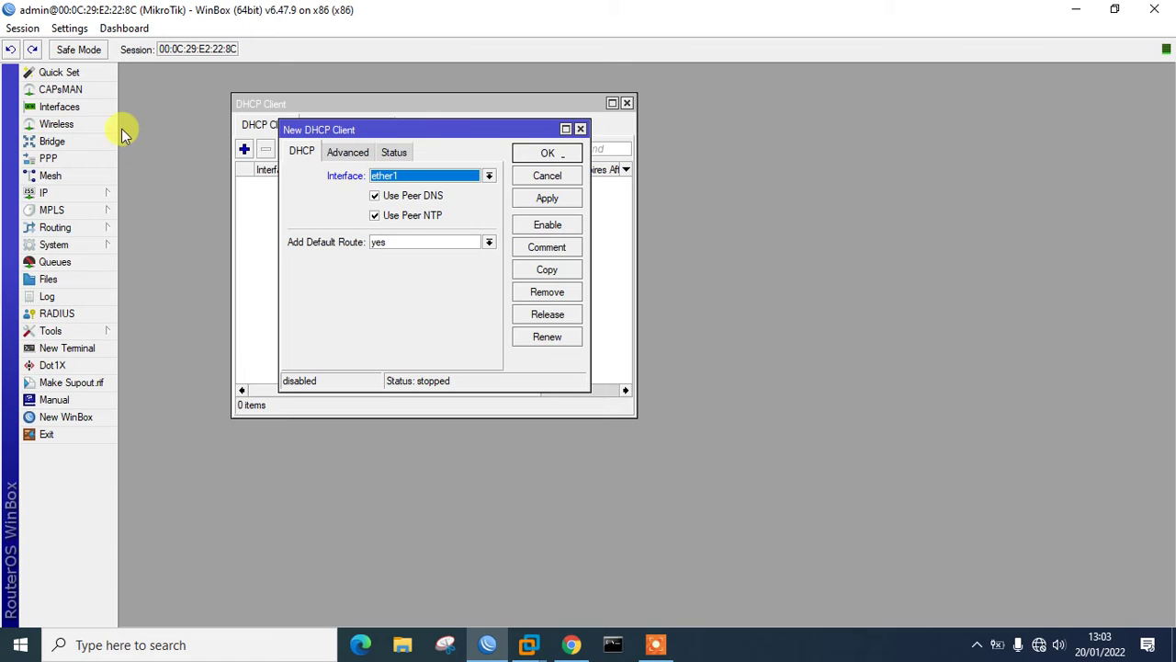
# Rename the ether1 Ethernet interface to WAN.
pyautogui.click(69, 106)
pyautogui.doubleClick(352, 187)
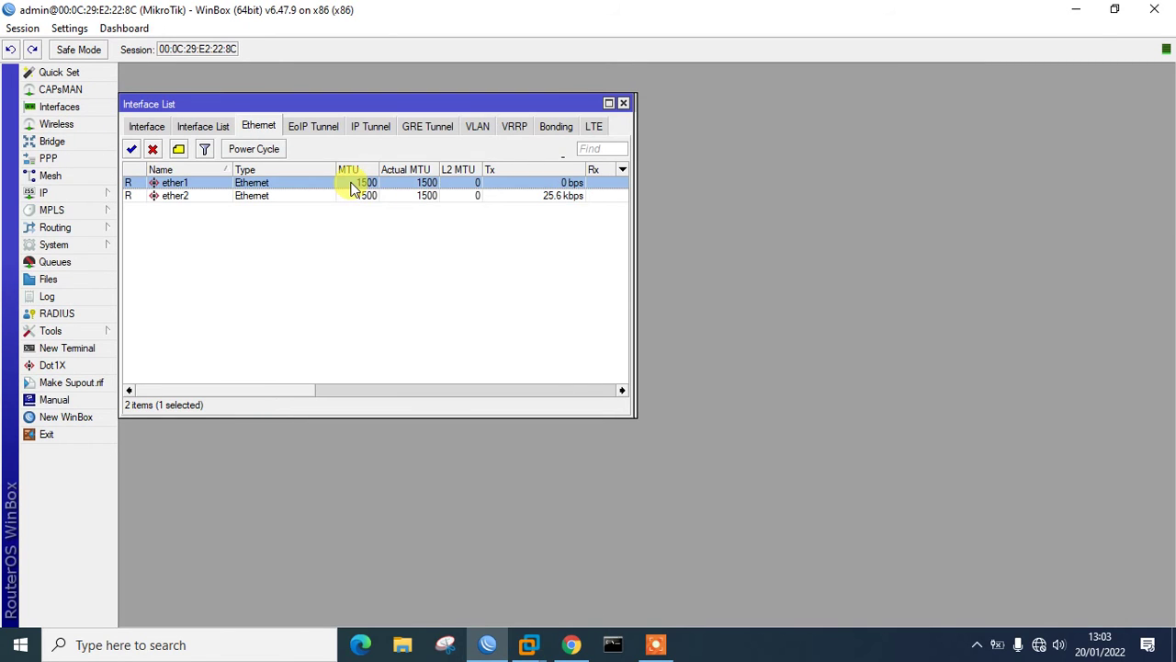
pyautogui.write('W')
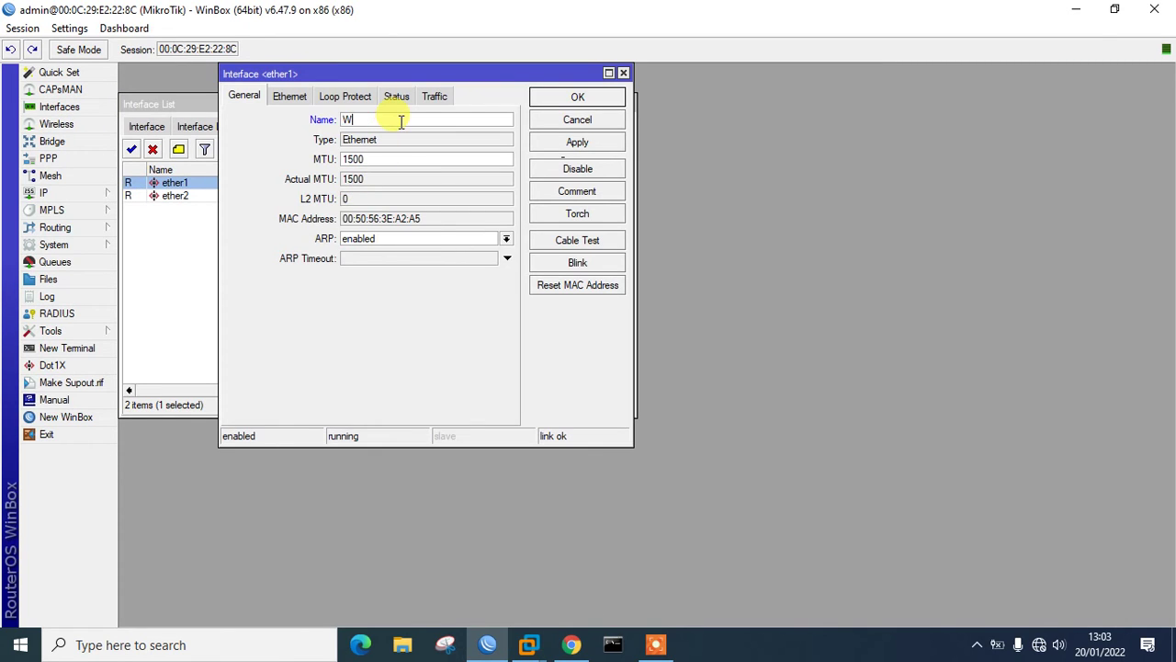
pyautogui.write('AN')
pyautogui.press('Return')
# Rename the ether2 Ethernet interface to LAN.
pyautogui.doubleClick(368, 195)
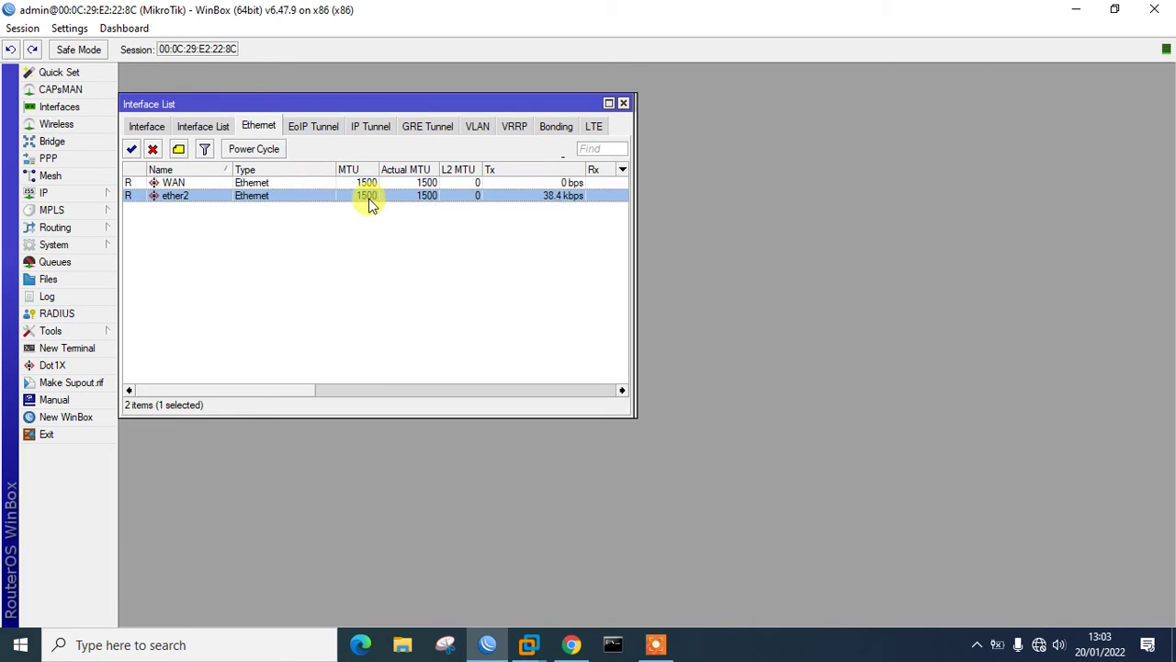
pyautogui.write('LAM')
pyautogui.press('Return')
pyautogui.doubleClick(368, 198)
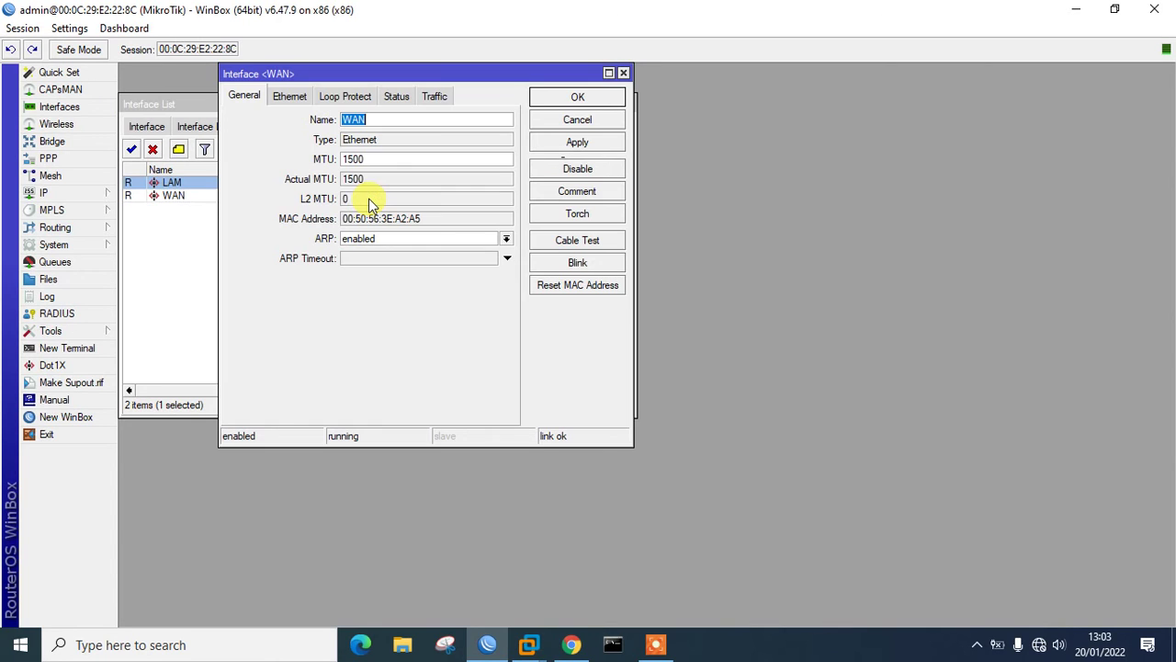
pyautogui.press('Return')
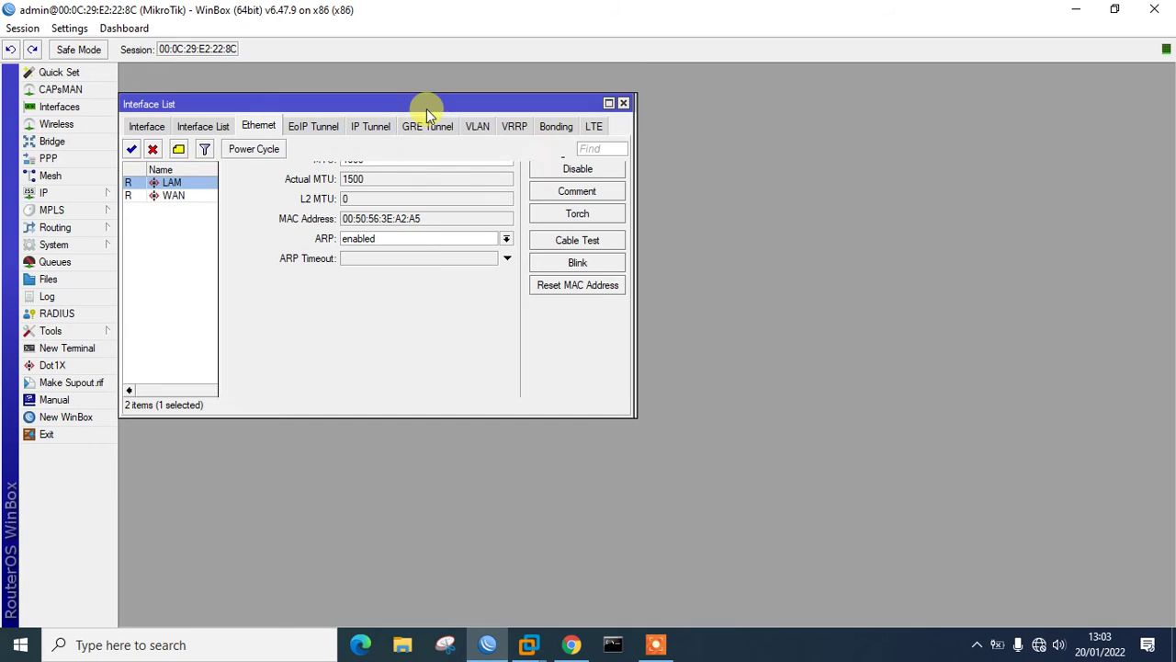
pyautogui.doubleClick(375, 187)
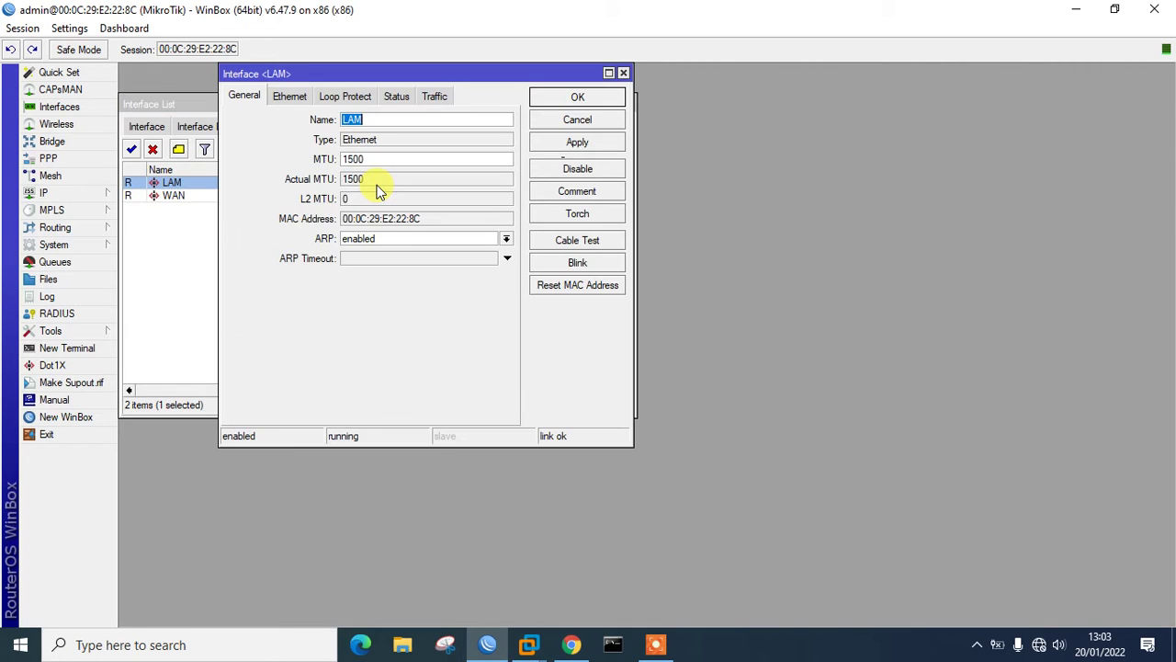
pyautogui.write('LAN')
pyautogui.press('Return')
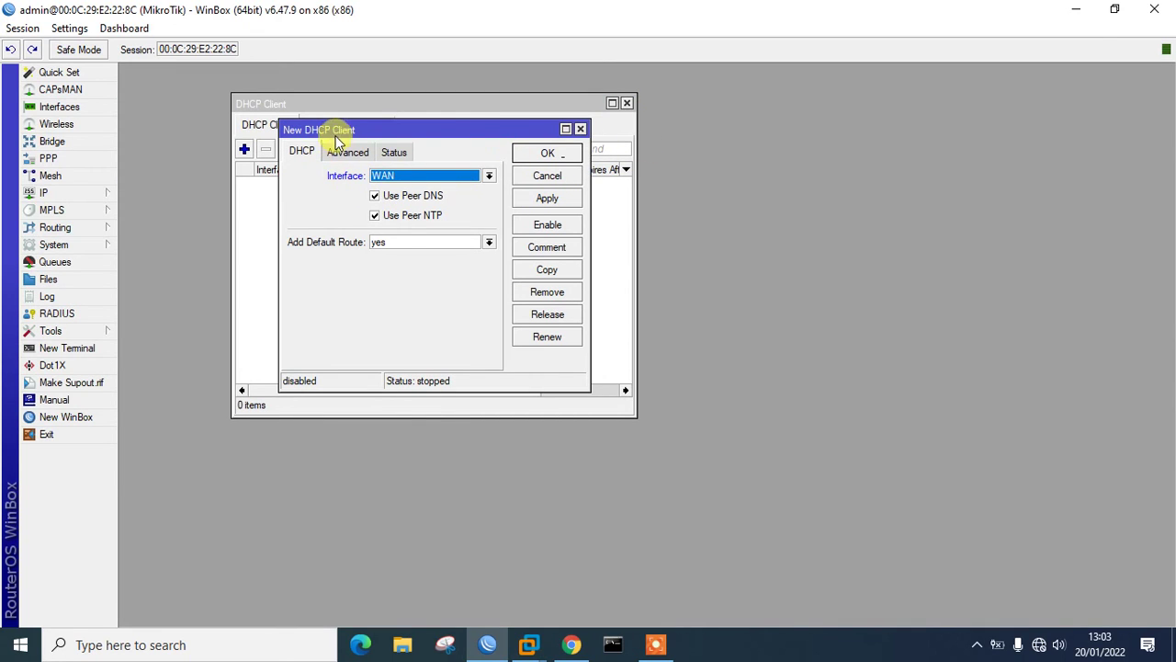
# Save the new DHCP client on the WAN interface and enable it.
pyautogui.click(391, 175)
pyautogui.click(405, 187)
pyautogui.click(546, 202)
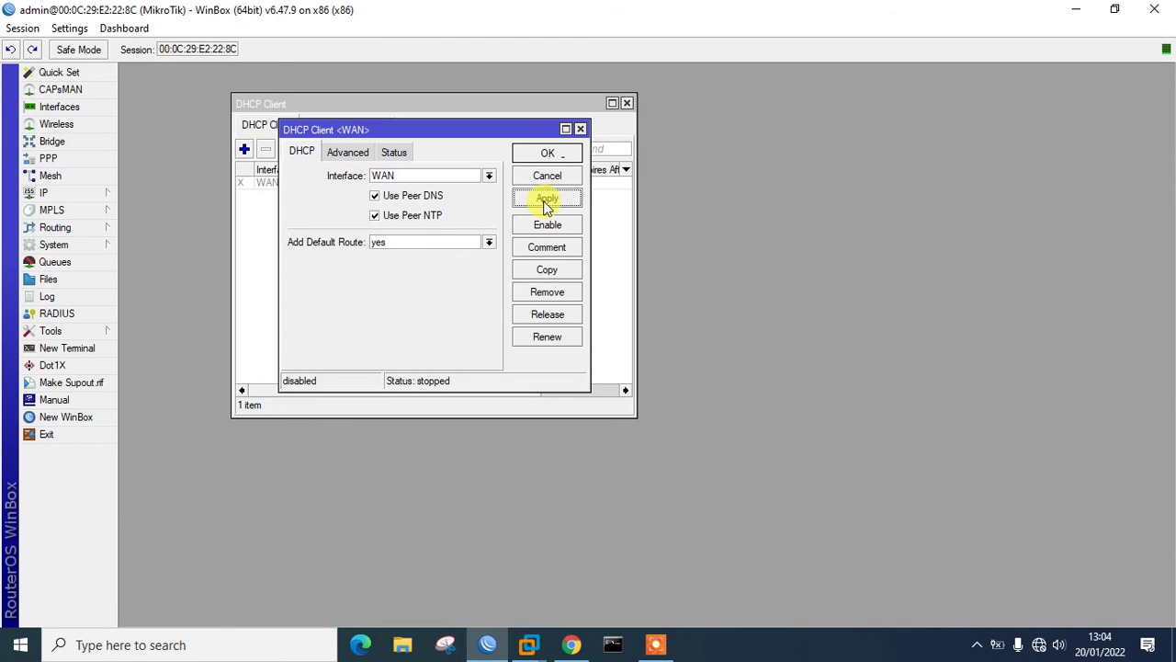
pyautogui.click(546, 155)
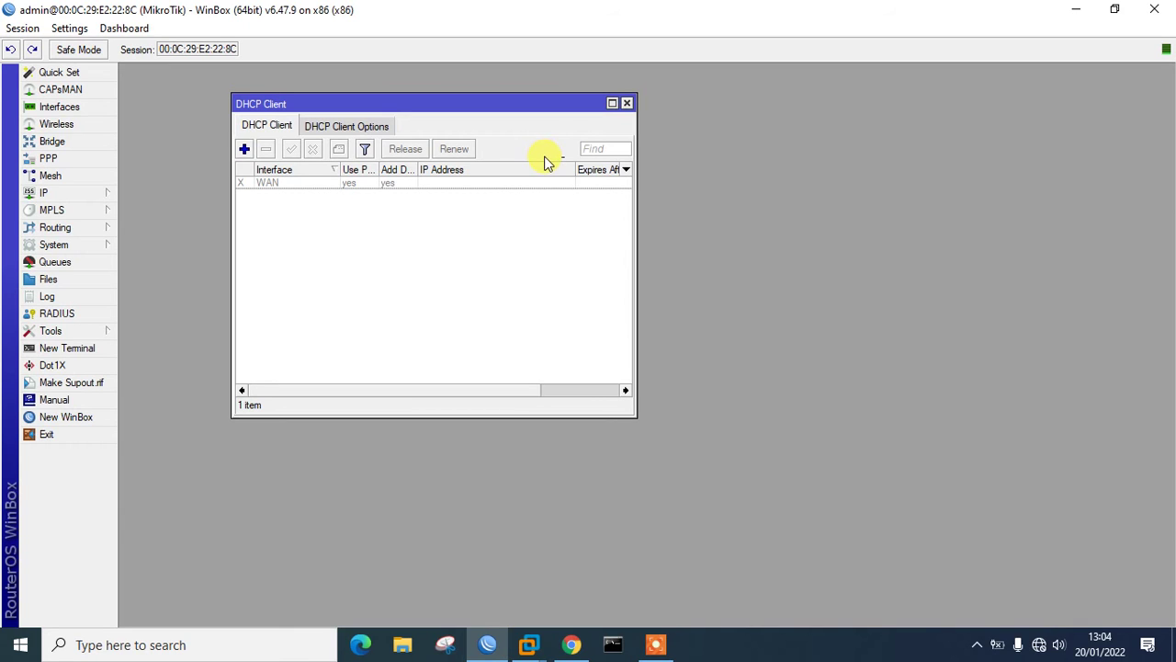
pyautogui.click(353, 183)
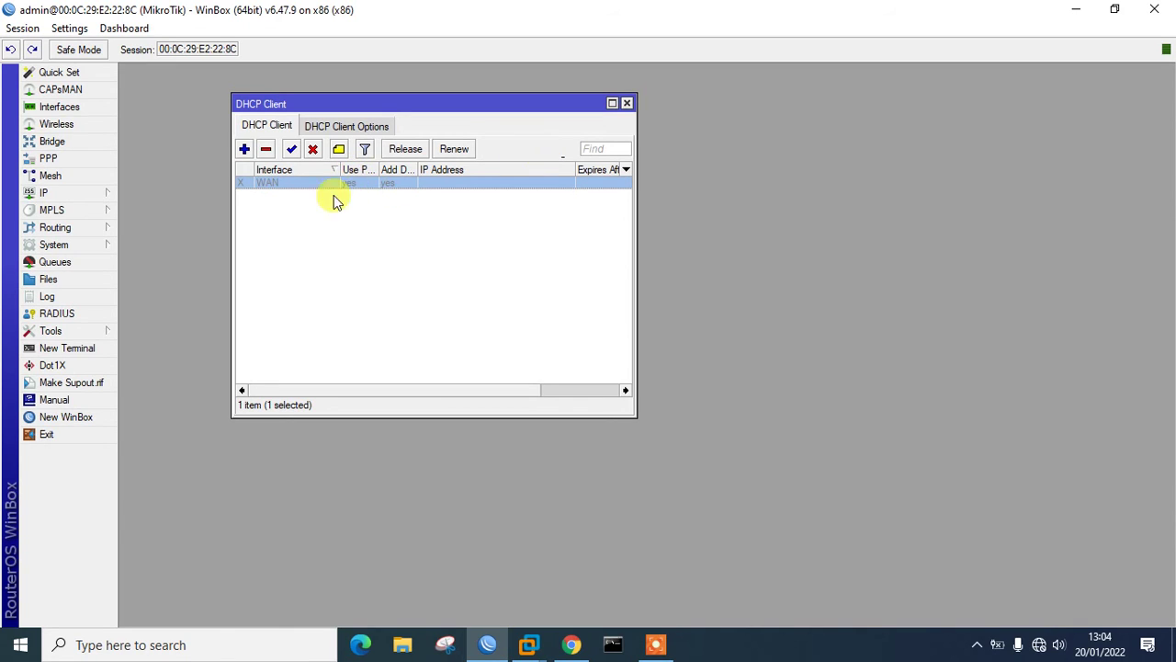
pyautogui.click(292, 149)
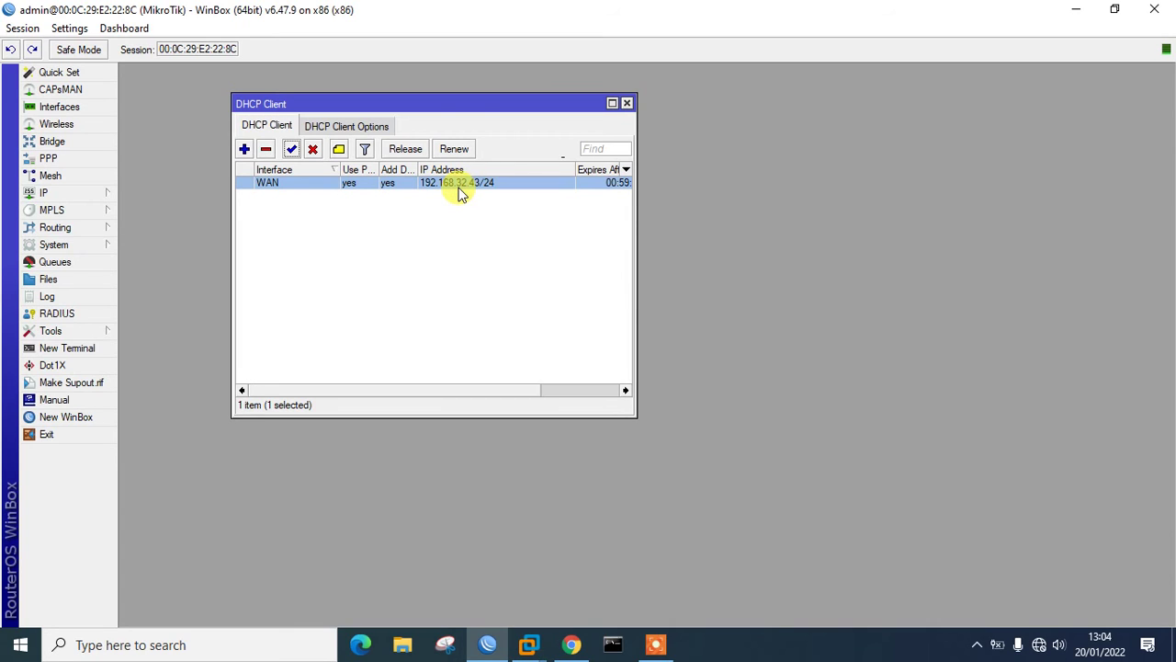
pyautogui.moveTo(461, 194)
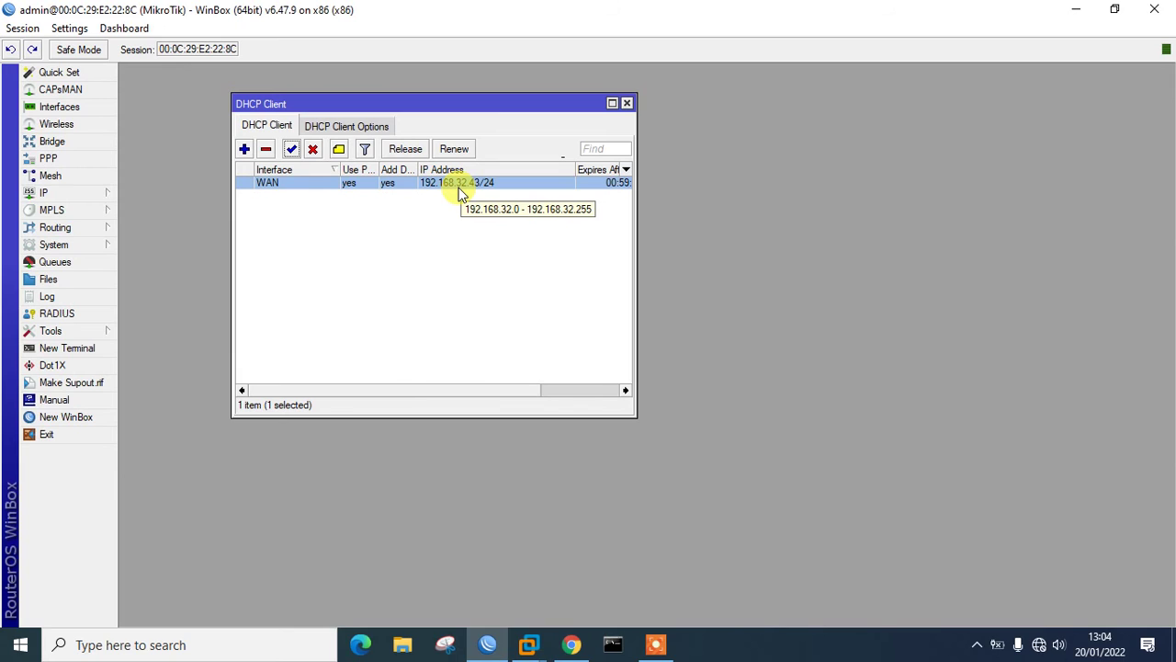
# Add the IP address 192.168.0.1/24 to the LAN interface in the router's address list.
pyautogui.click(57, 193)
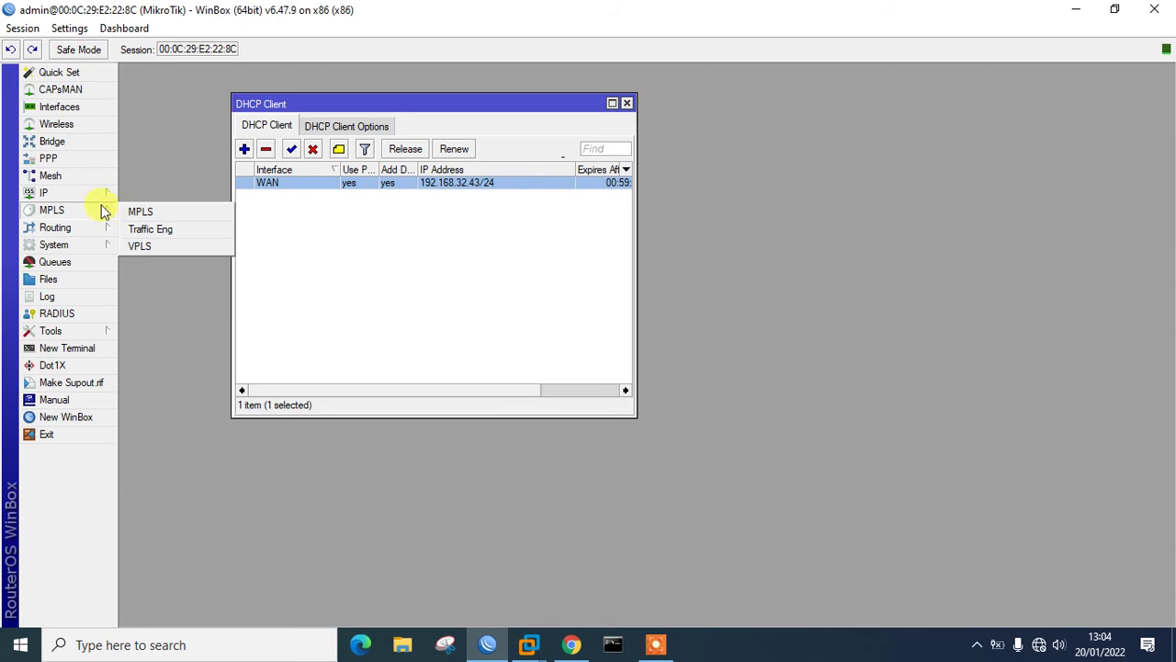
pyautogui.click(76, 195)
pyautogui.click(76, 195)
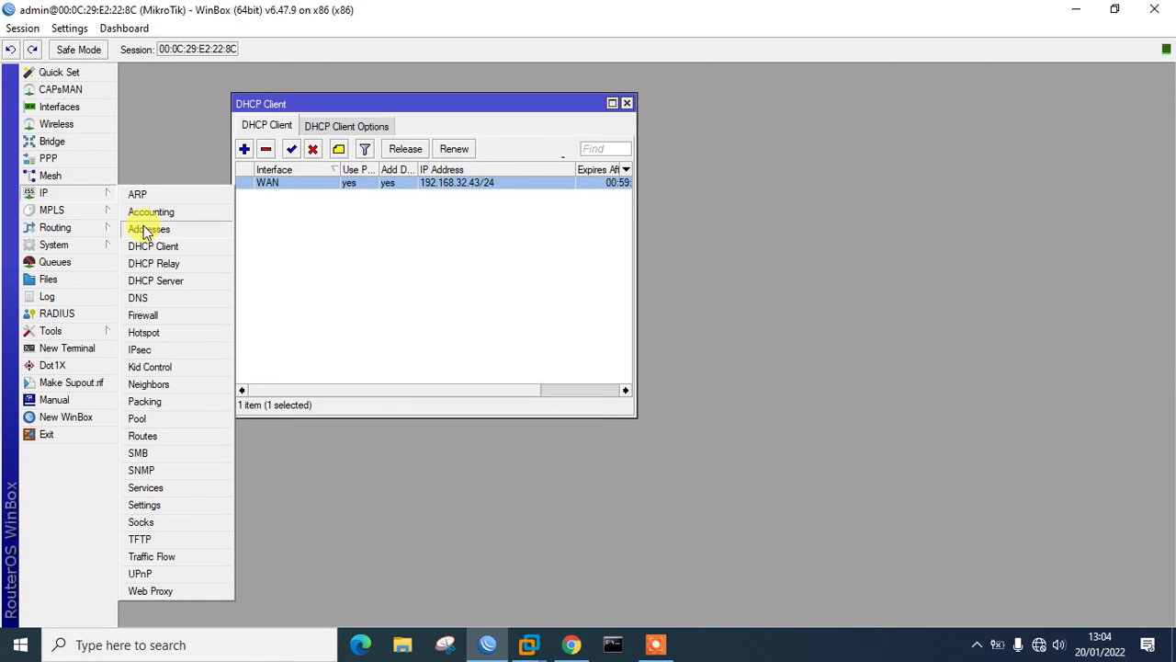
pyautogui.click(144, 230)
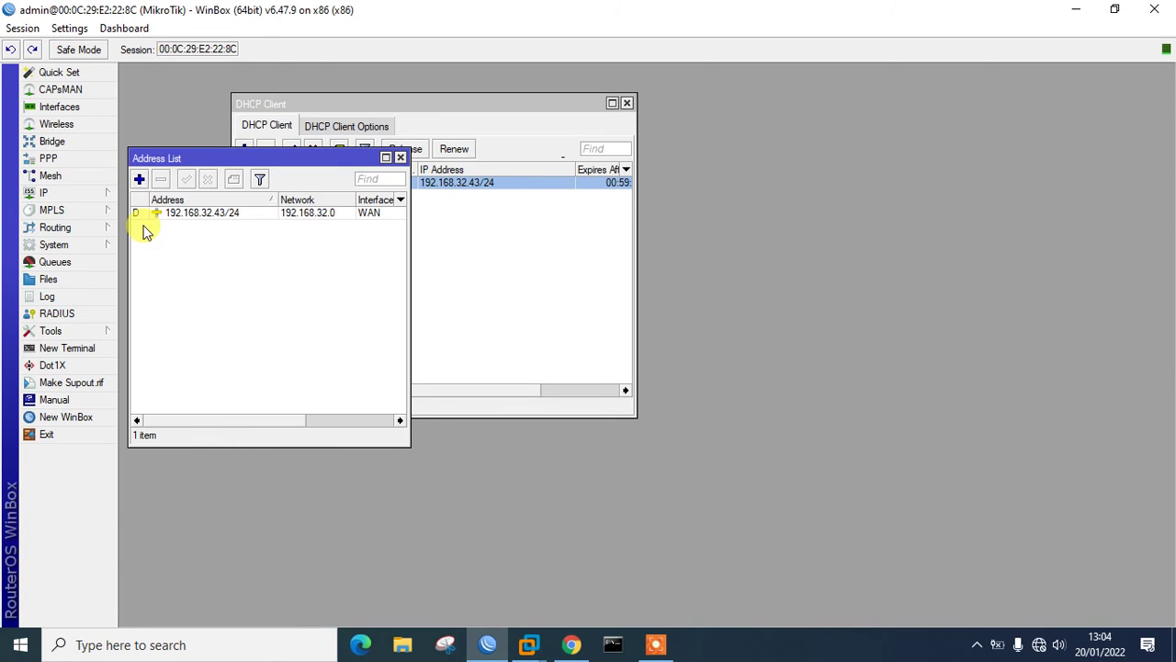
pyautogui.click(237, 212)
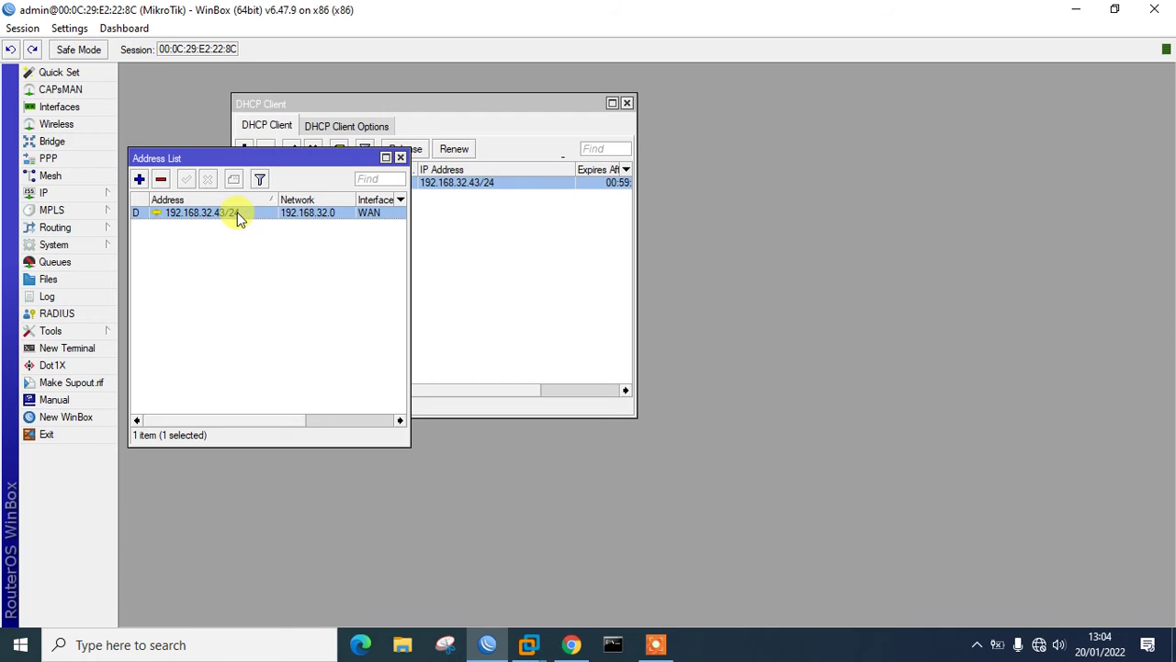
pyautogui.click(139, 178)
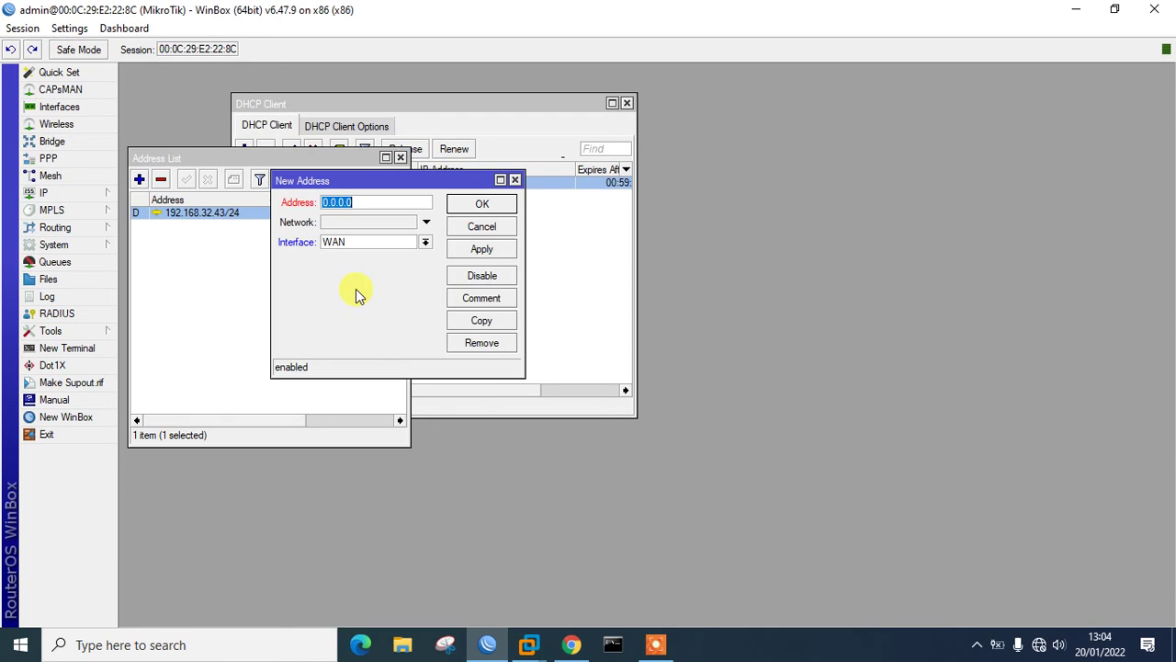
pyautogui.write('192.168.0.1/24')
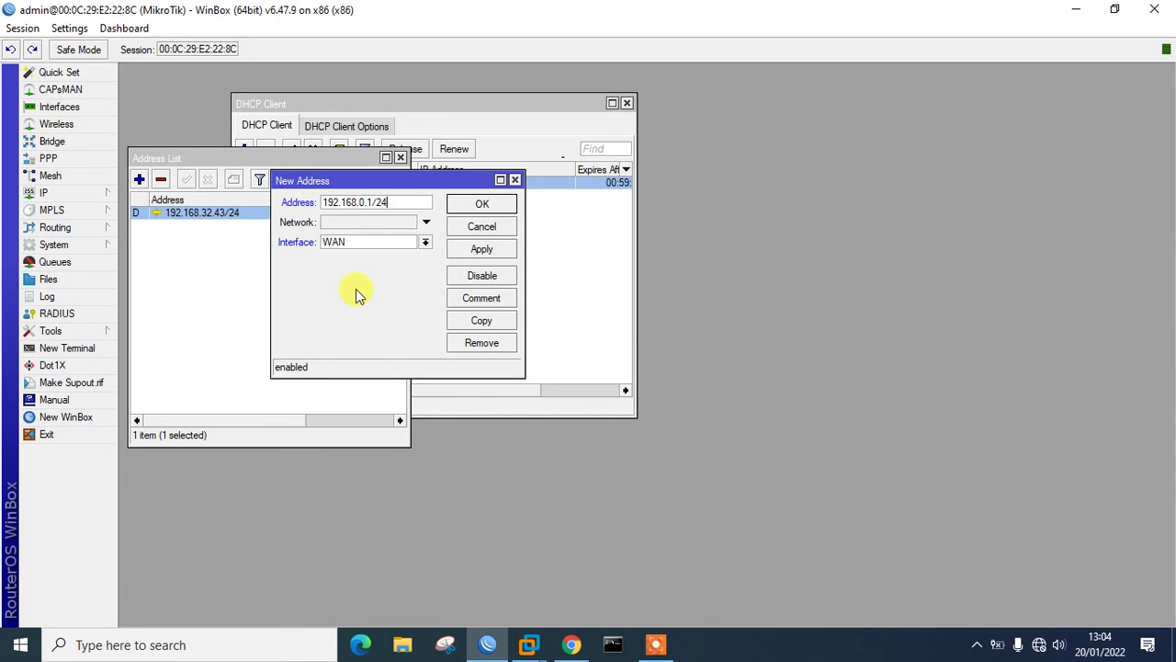
pyautogui.click(389, 243)
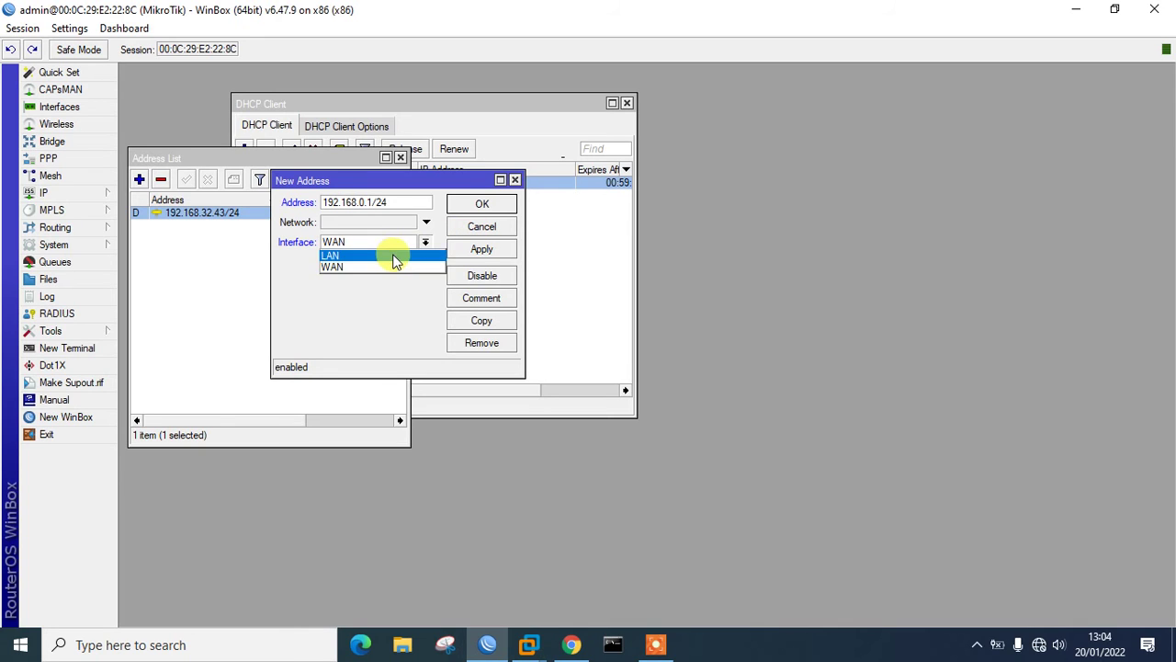
pyautogui.click(394, 257)
pyautogui.click(467, 252)
pyautogui.click(480, 204)
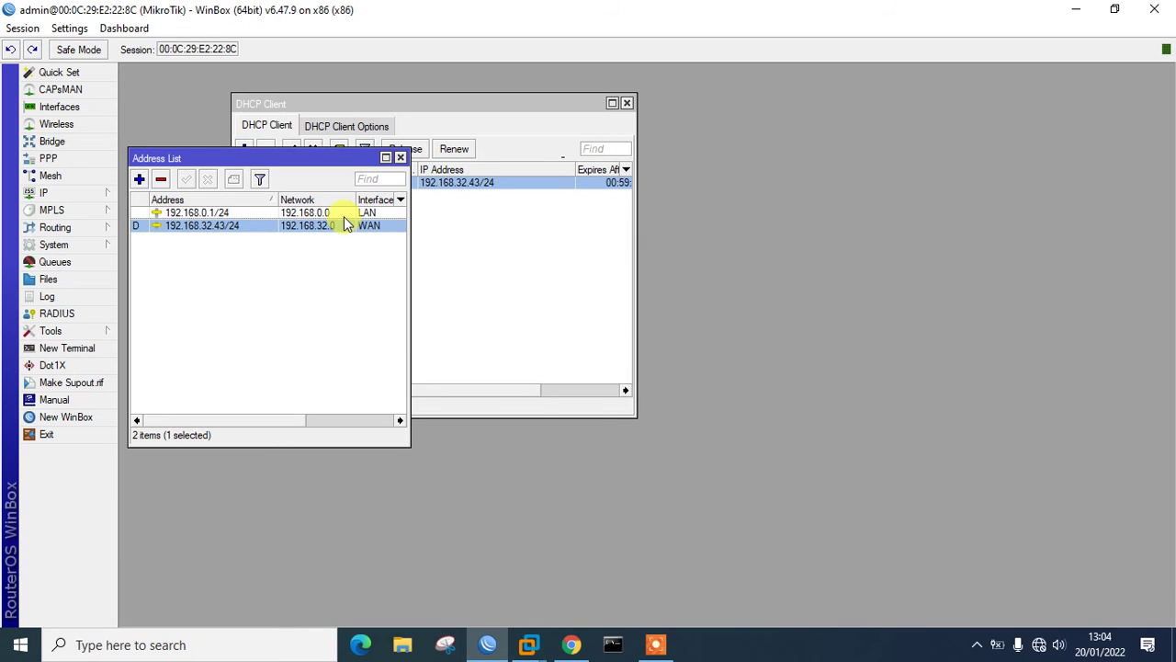
# Allow remote requests in the router's DNS settings and save them.
pyautogui.click(91, 203)
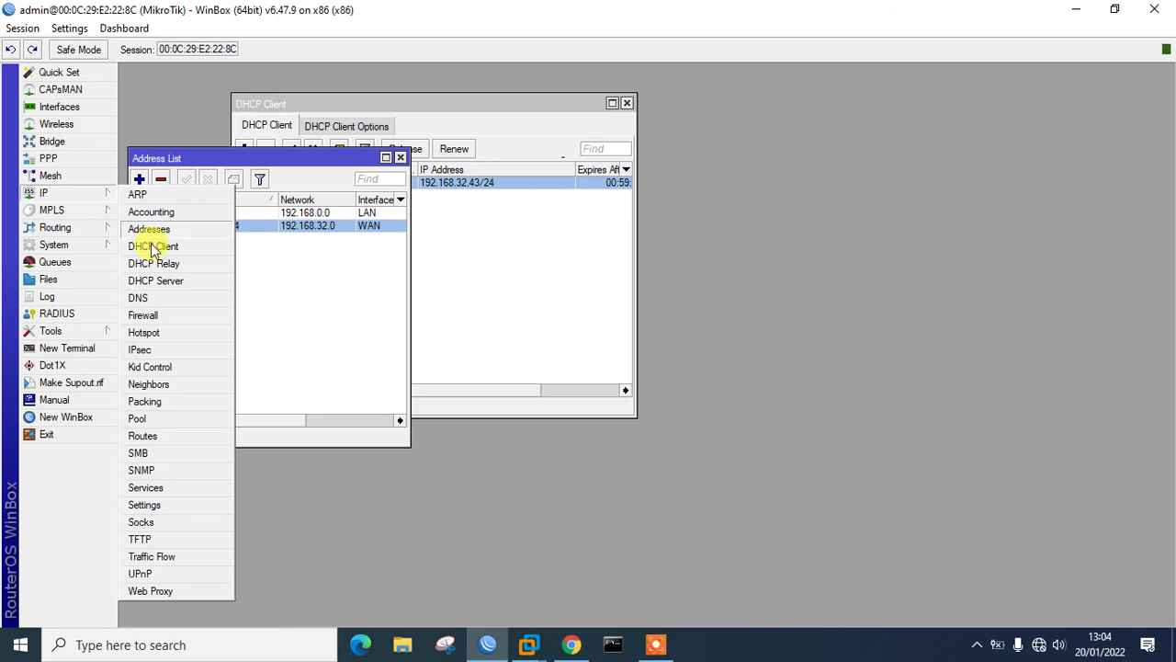
pyautogui.click(153, 298)
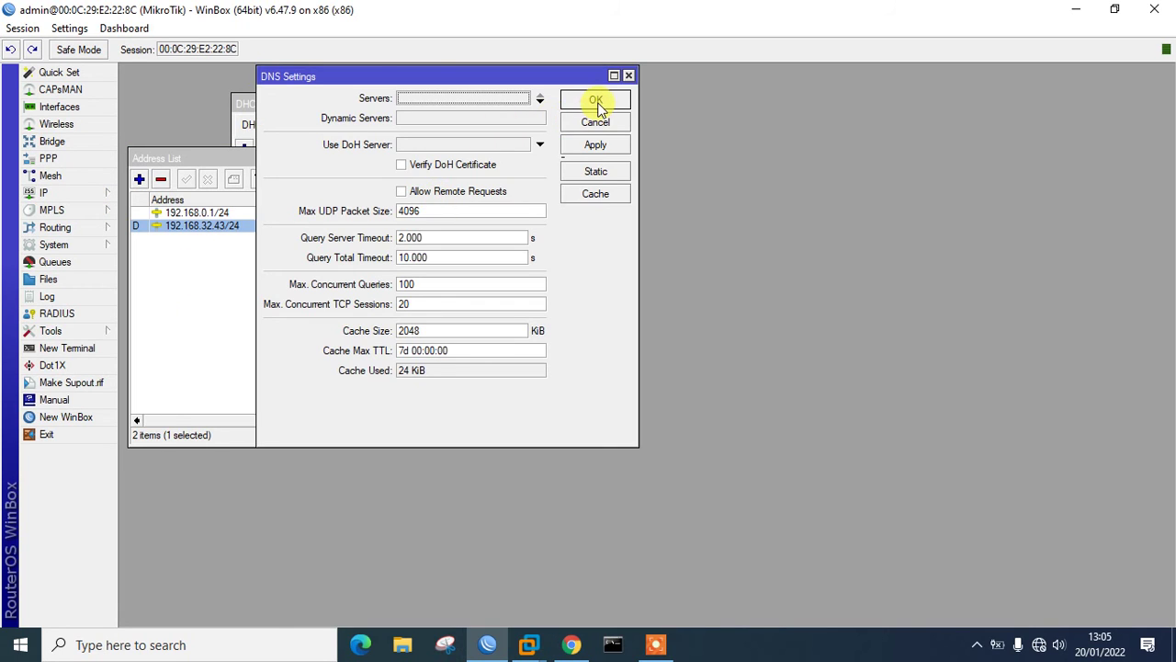
pyautogui.click(482, 192)
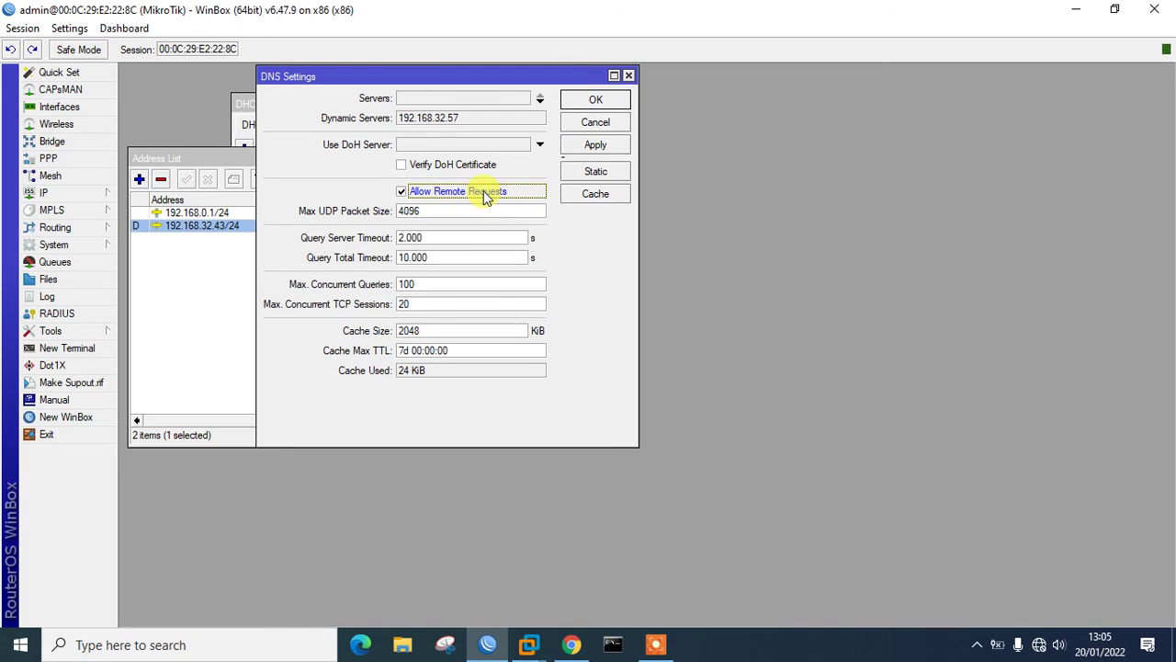
pyautogui.moveTo(467, 120); pyautogui.dragTo(402, 126)
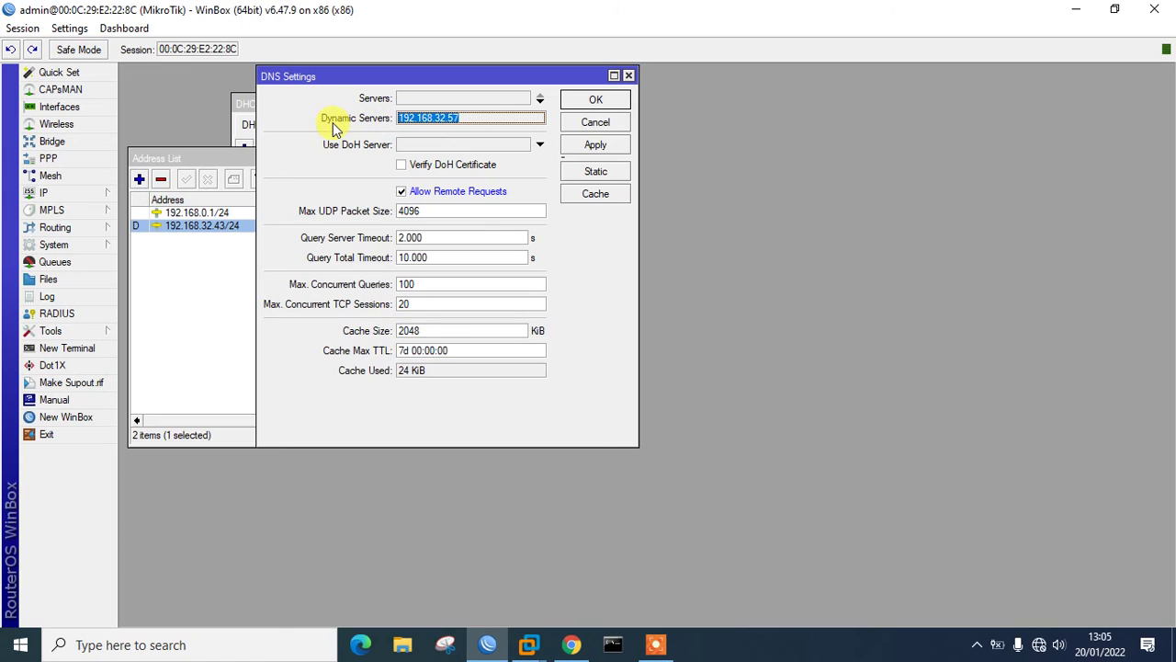
pyautogui.click(595, 144)
pyautogui.click(596, 107)
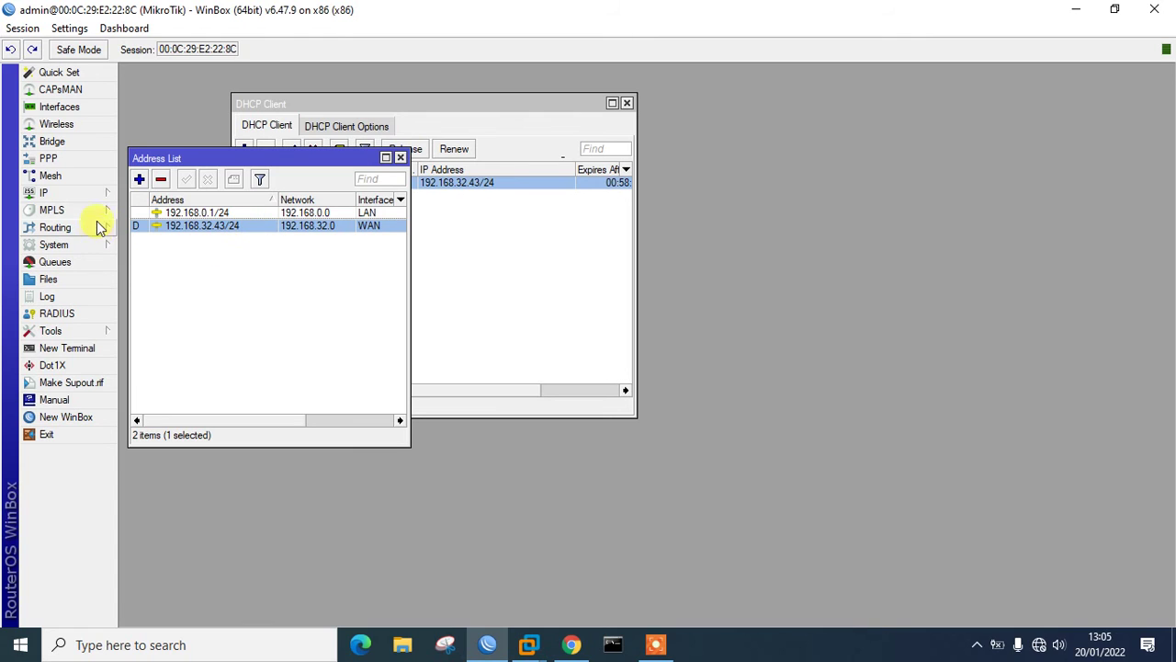
# Start a new firewall NAT rule on the srcnat chain with WAN as its out interface.
pyautogui.click(96, 190)
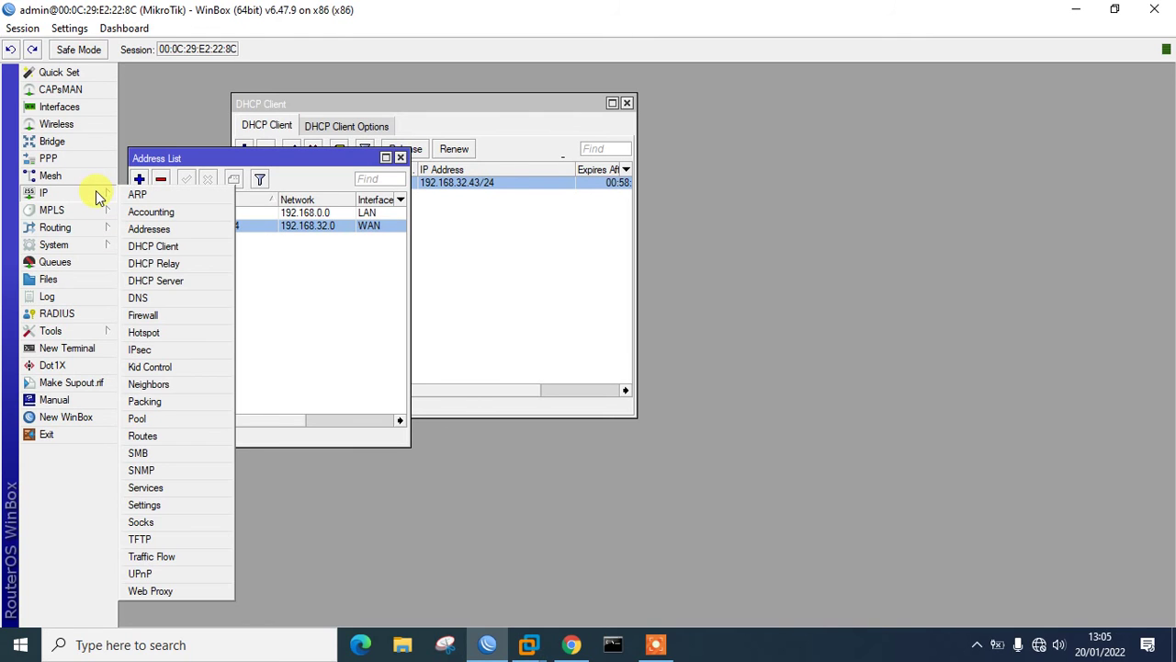
pyautogui.click(166, 314)
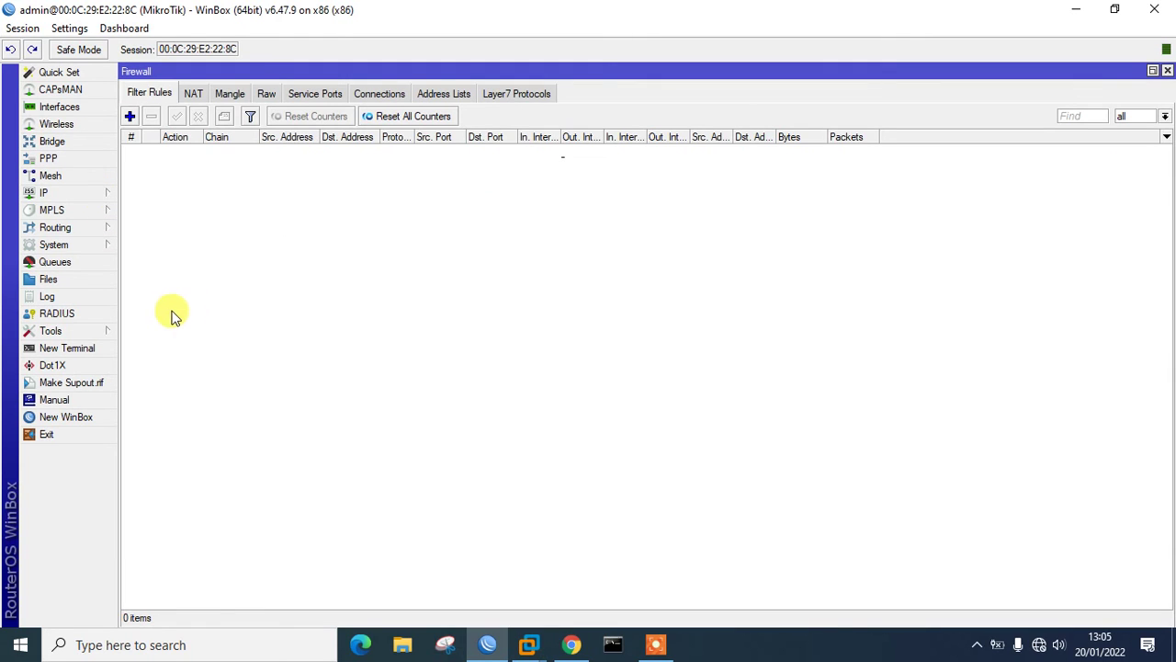
pyautogui.click(194, 101)
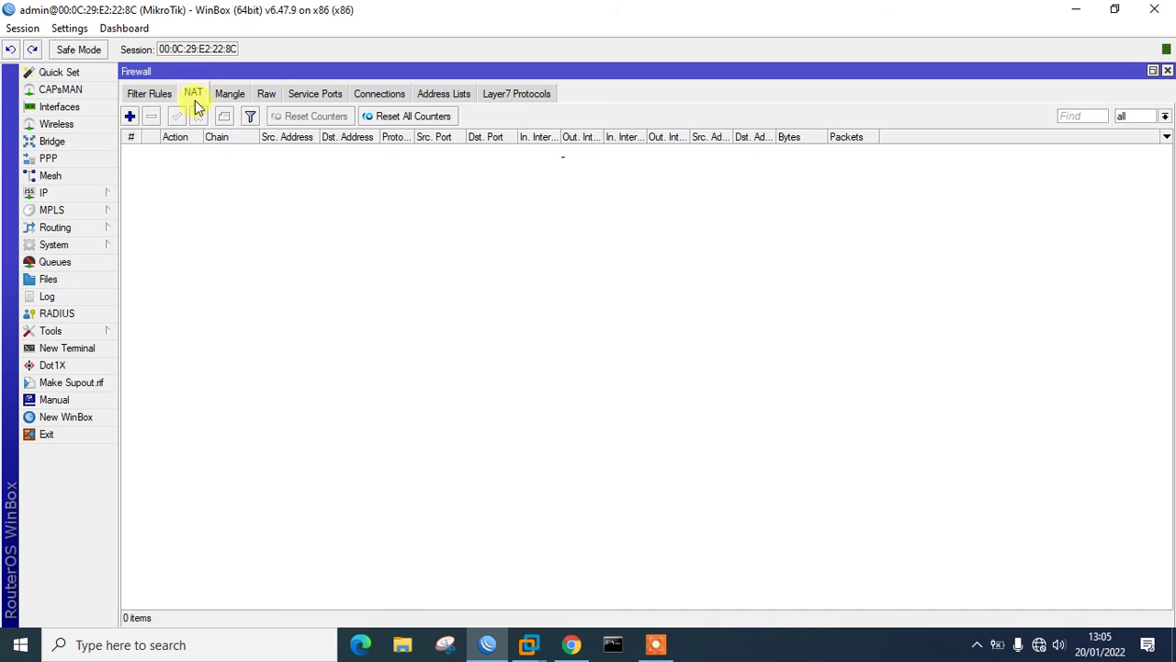
pyautogui.click(130, 117)
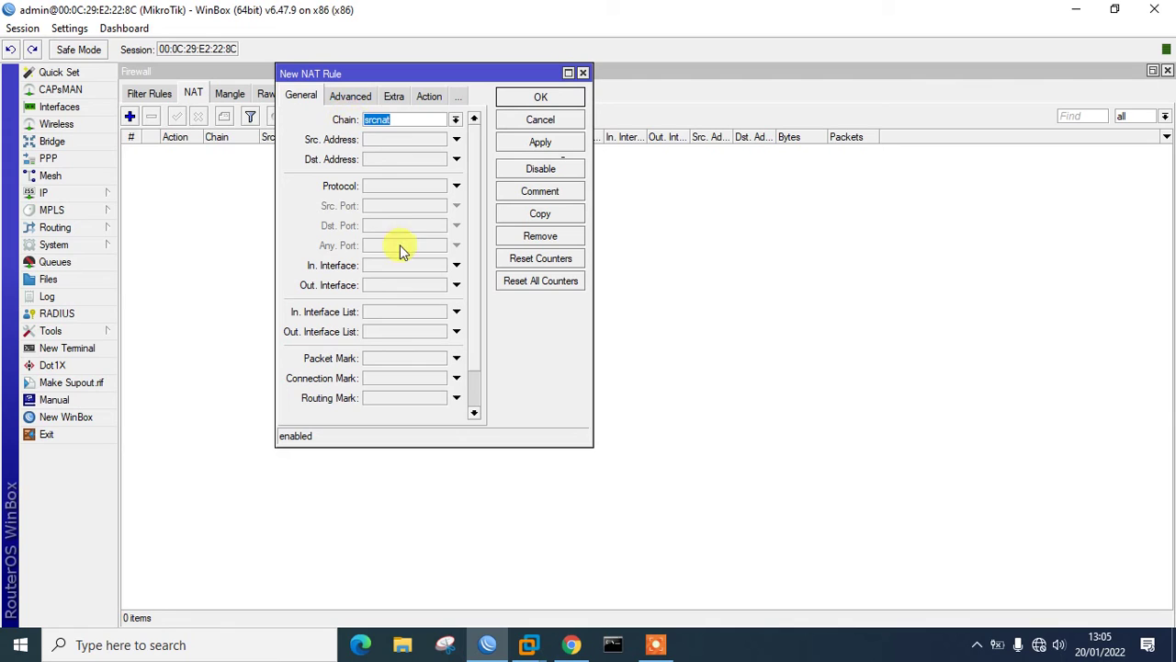
pyautogui.click(396, 284)
pyautogui.click(409, 285)
pyautogui.click(412, 309)
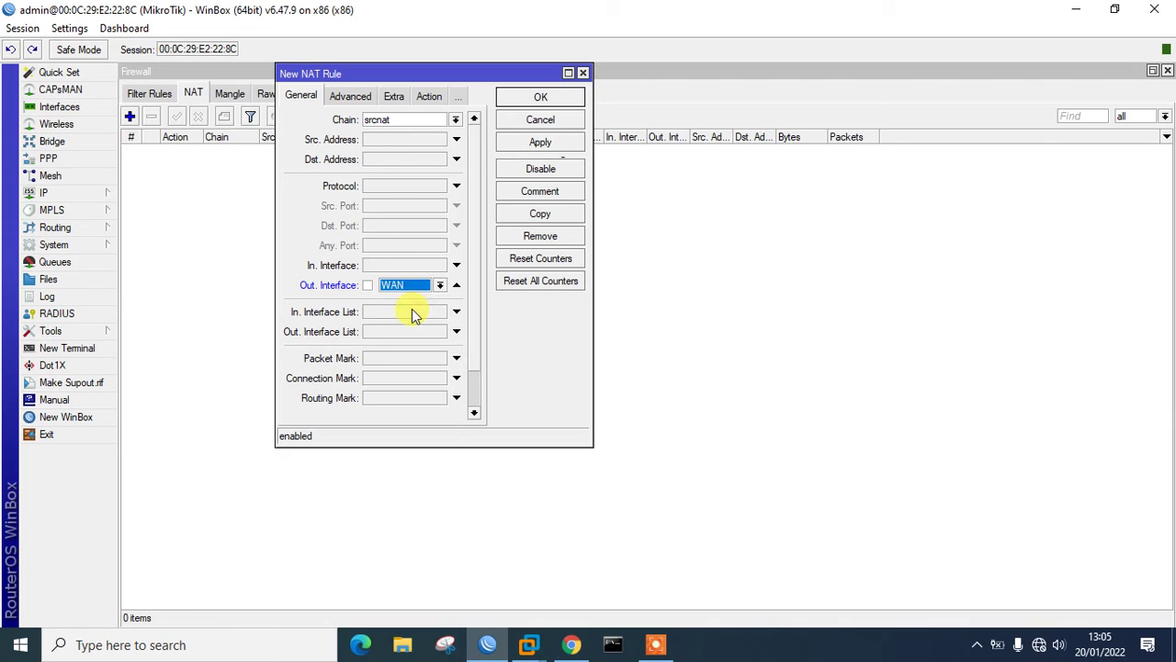
# Set the NAT rule's action to masquerade and save the rule.
pyautogui.click(421, 97)
pyautogui.click(413, 120)
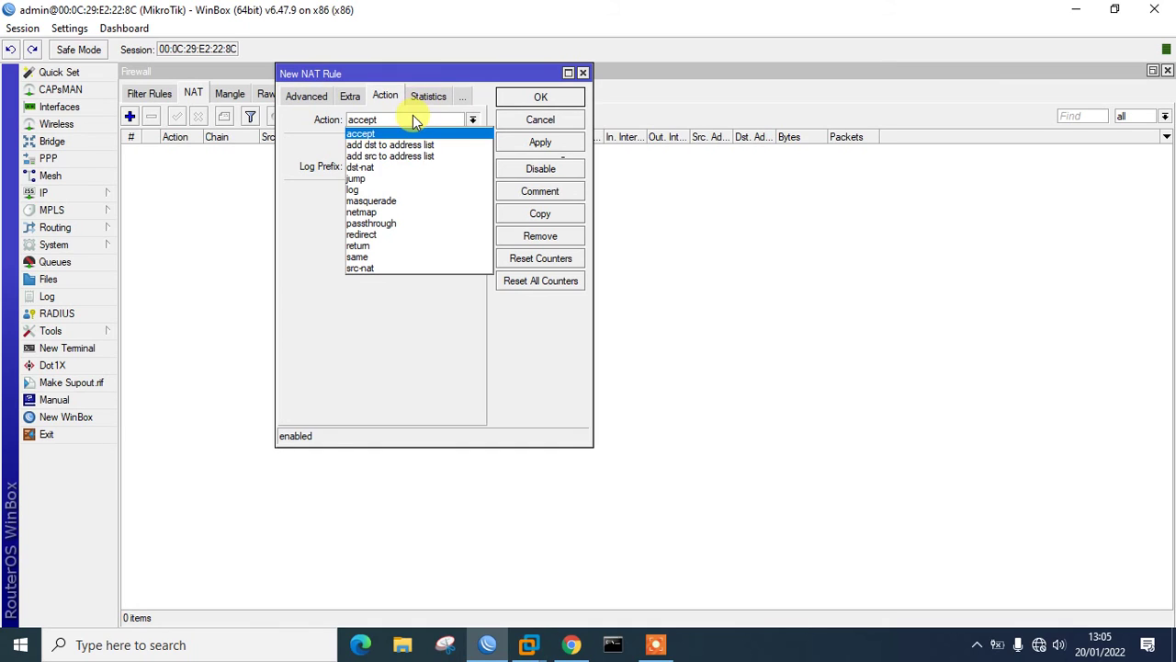
pyautogui.click(409, 202)
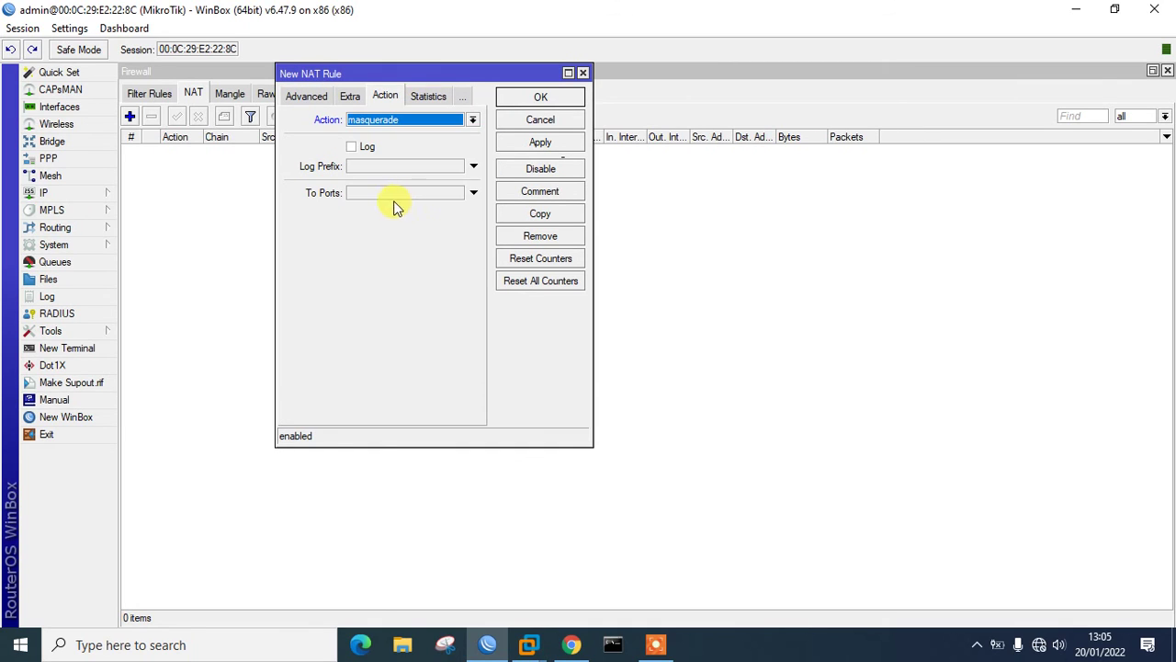
pyautogui.click(539, 147)
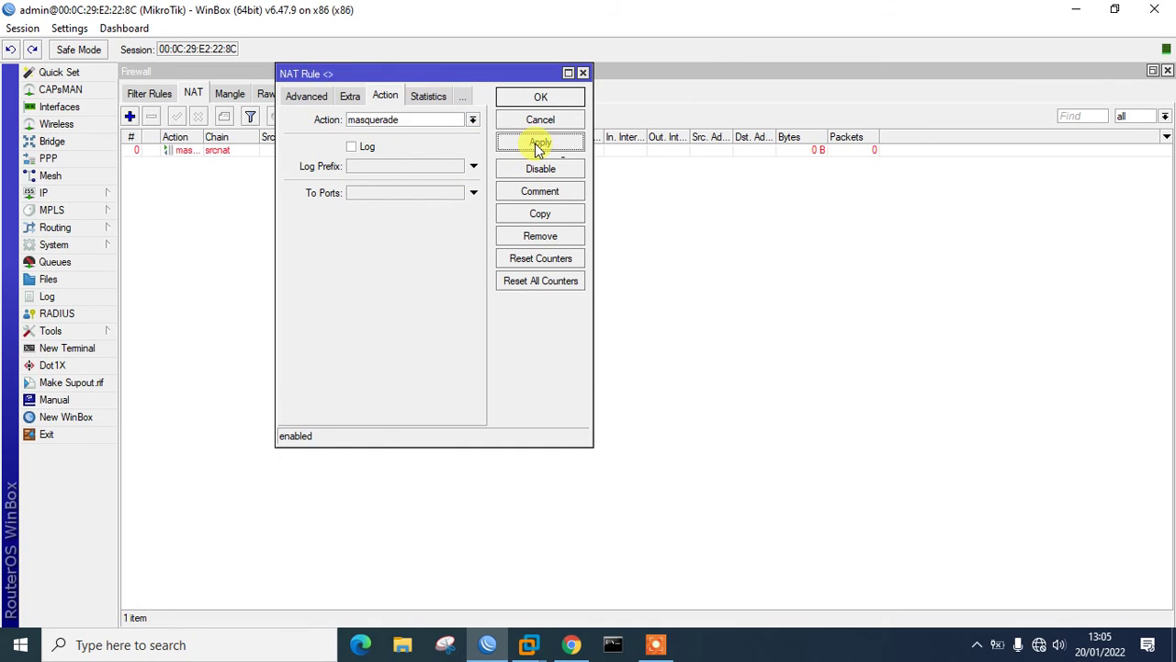
pyautogui.click(553, 99)
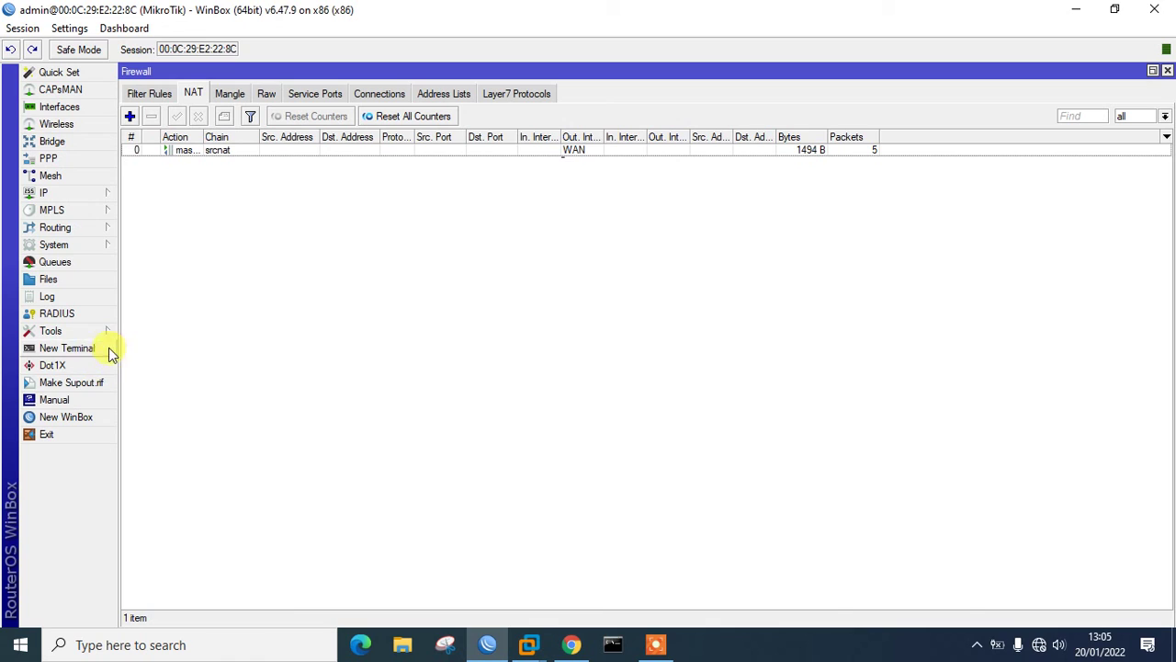
# Check the default route and its gateway in the router's route list, and close the list.
pyautogui.click(85, 194)
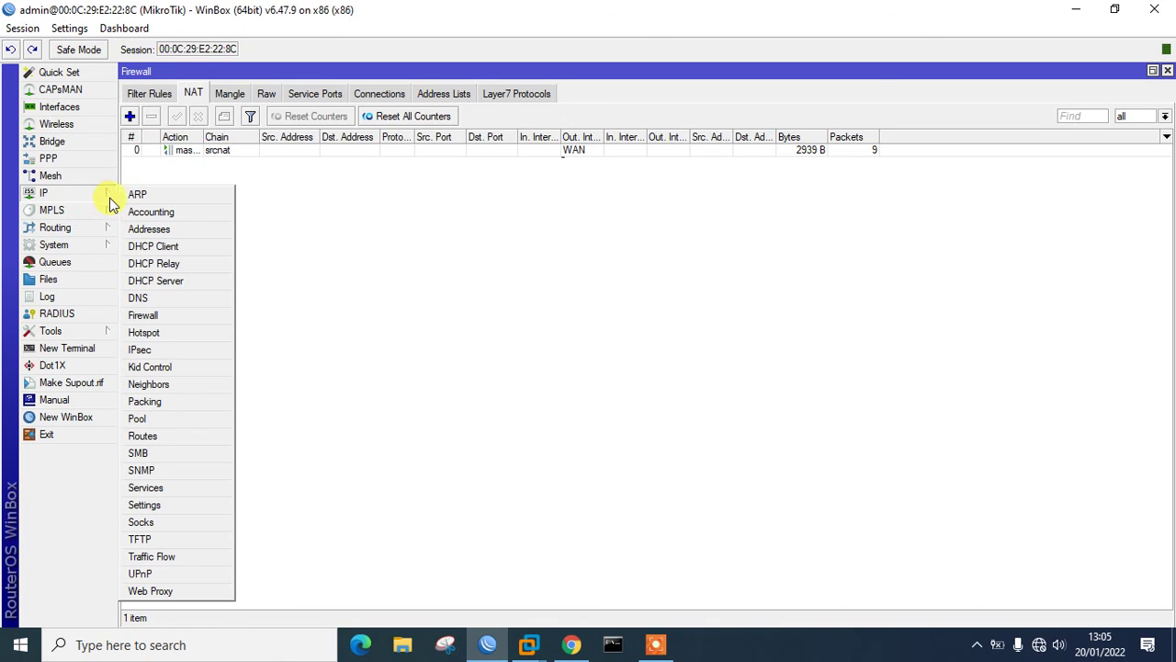
pyautogui.click(144, 436)
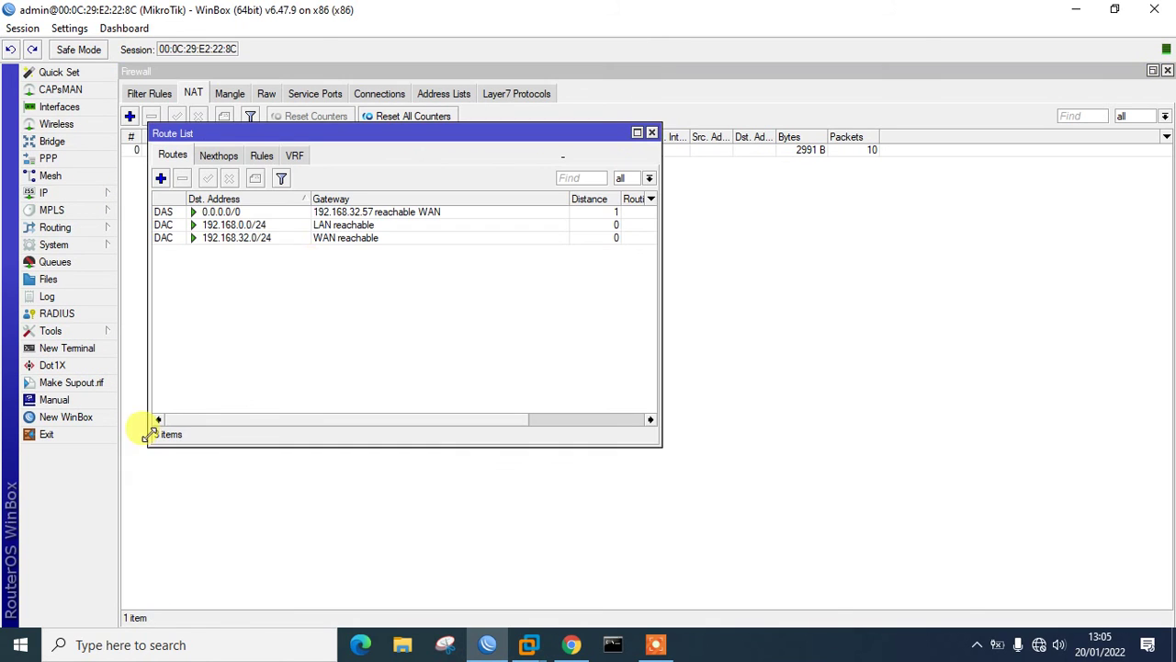
pyautogui.click(340, 212)
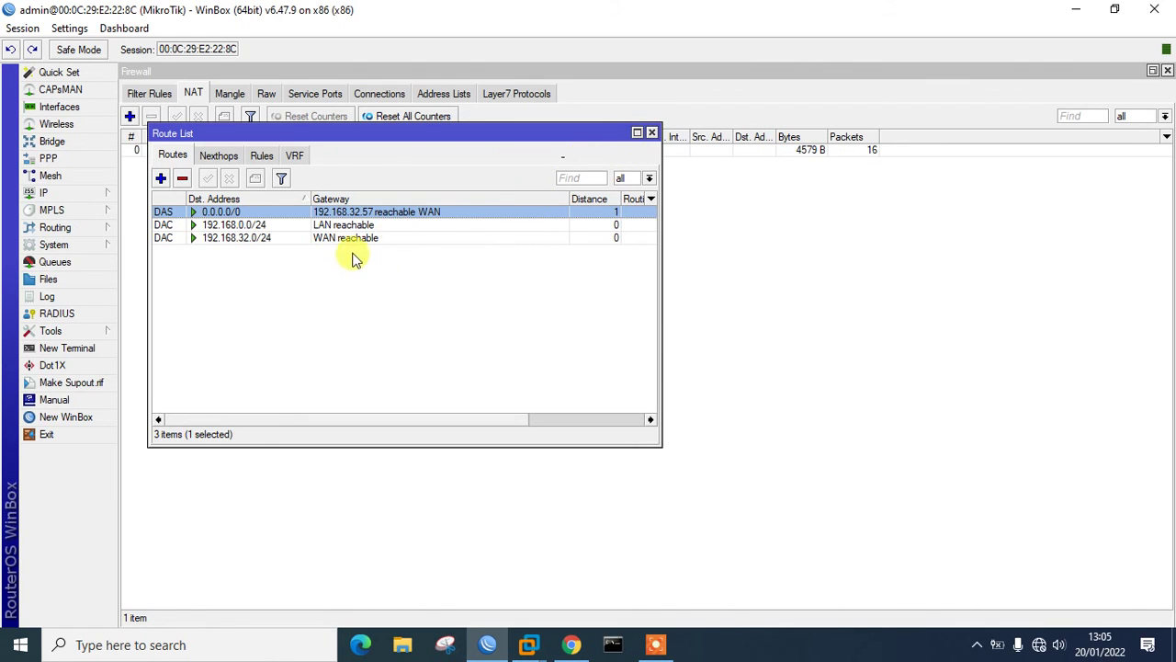
pyautogui.click(652, 132)
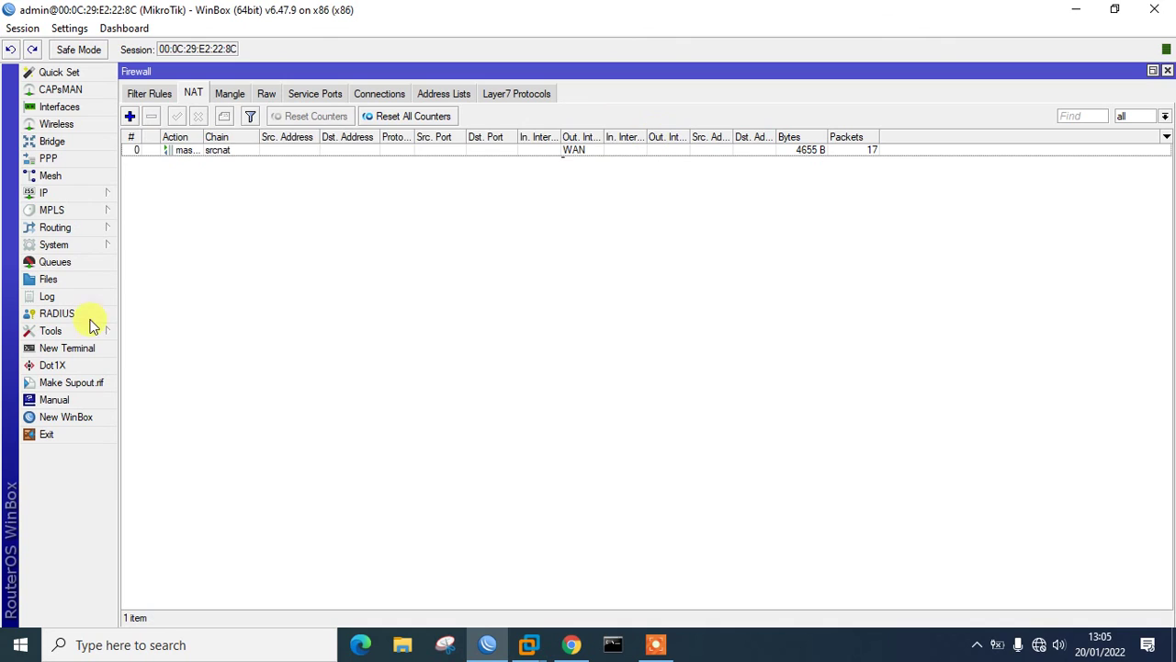
# Ping google.com from a new router terminal and stop the ping after a few replies.
pyautogui.click(84, 345)
pyautogui.write('pi')
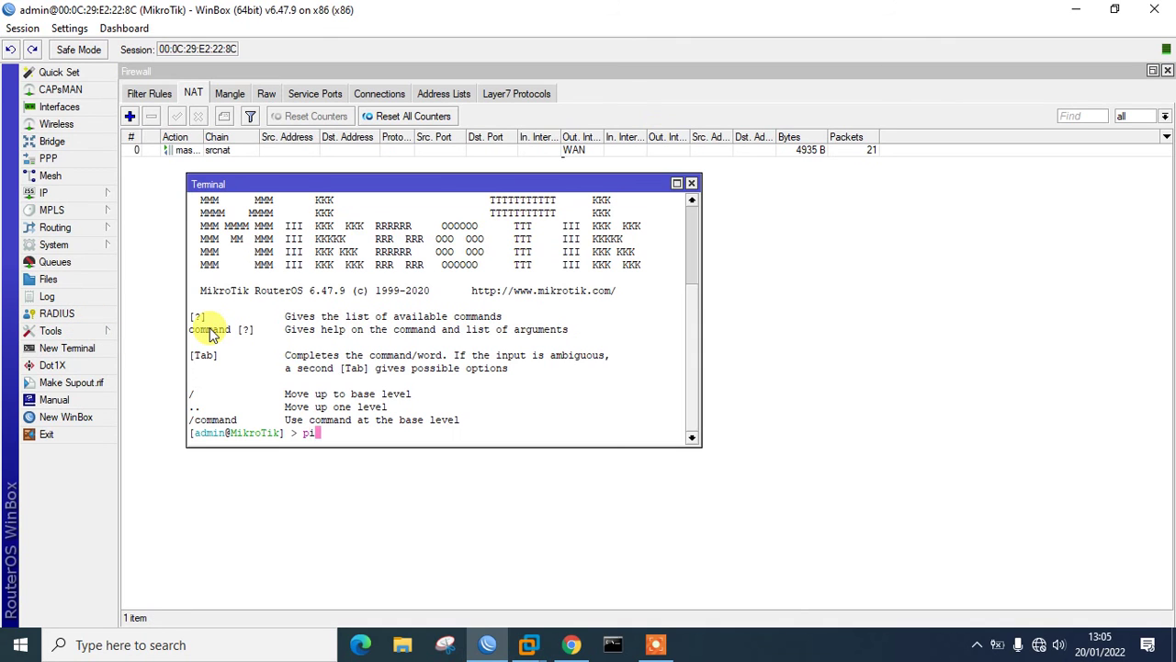
pyautogui.write('ng google.com')
pyautogui.press('Return')
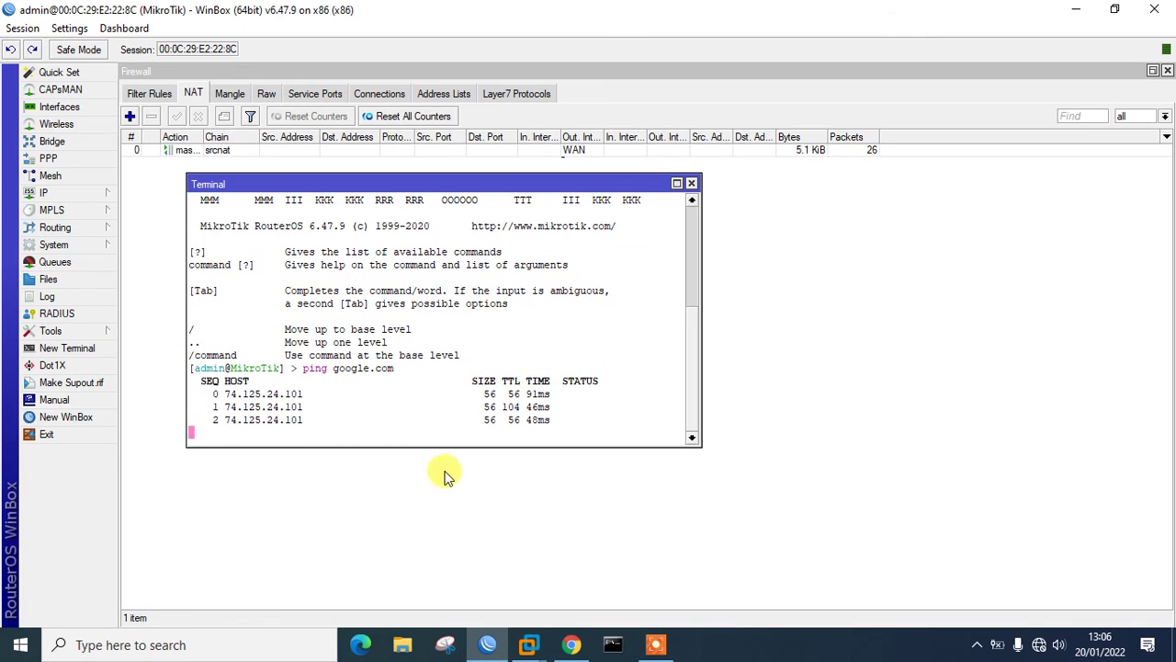
pyautogui.hotkey('ctrl', 'c')
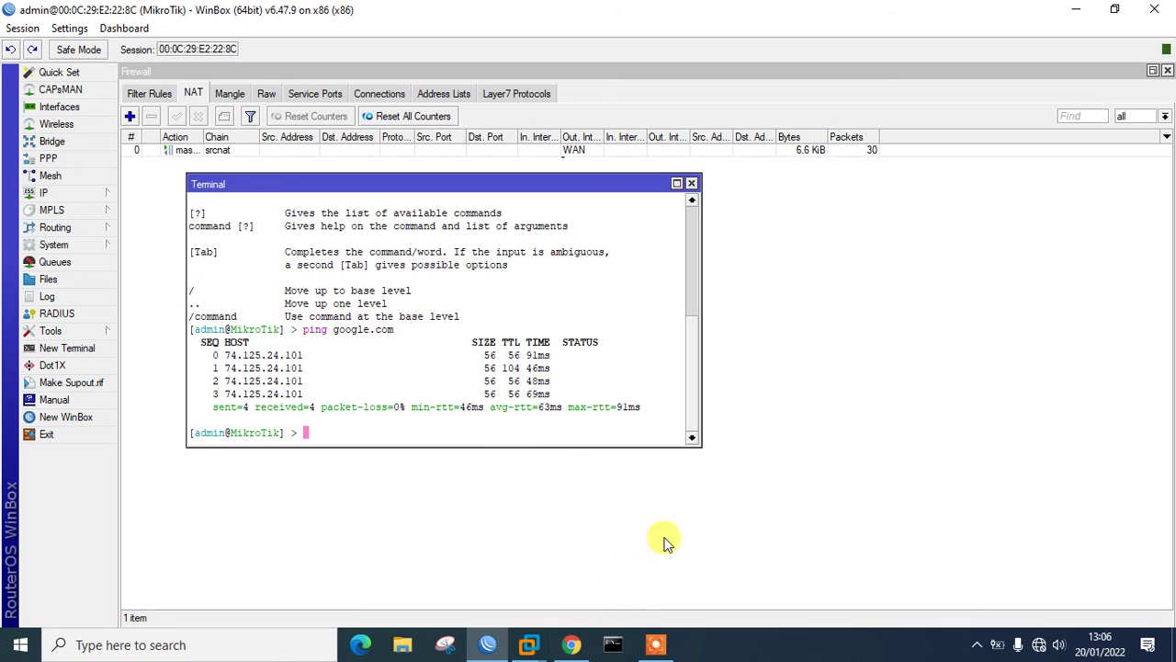
# Open google.com in a new Chrome window to test the computer's internet access.
pyautogui.rightClick(578, 649)
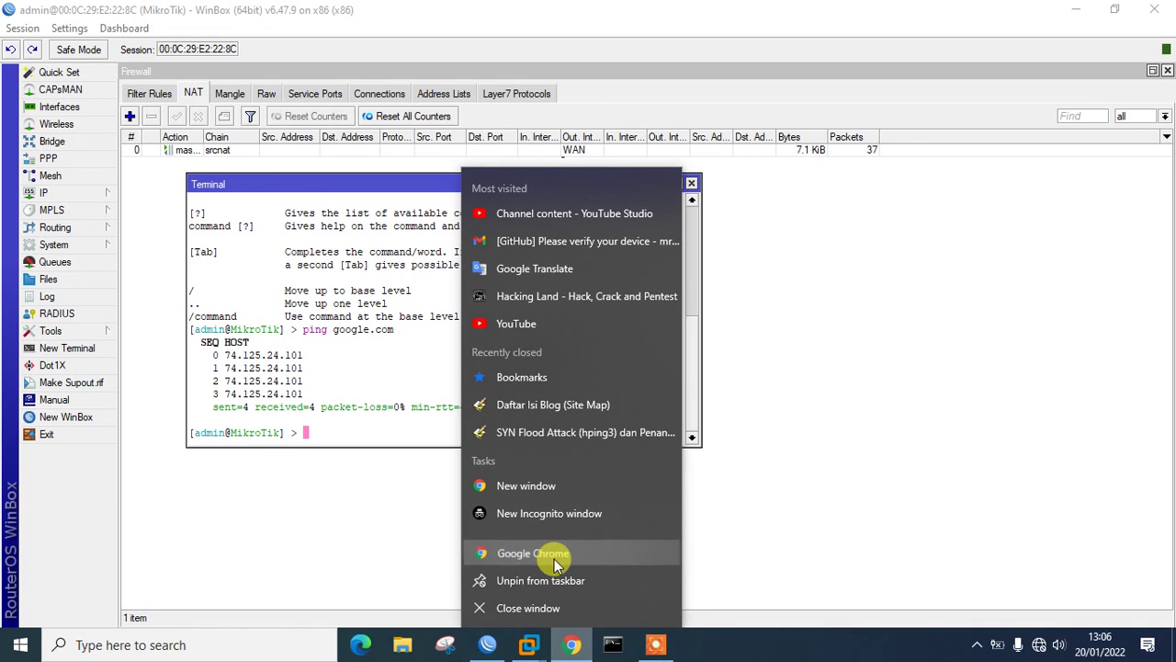
pyautogui.click(553, 556)
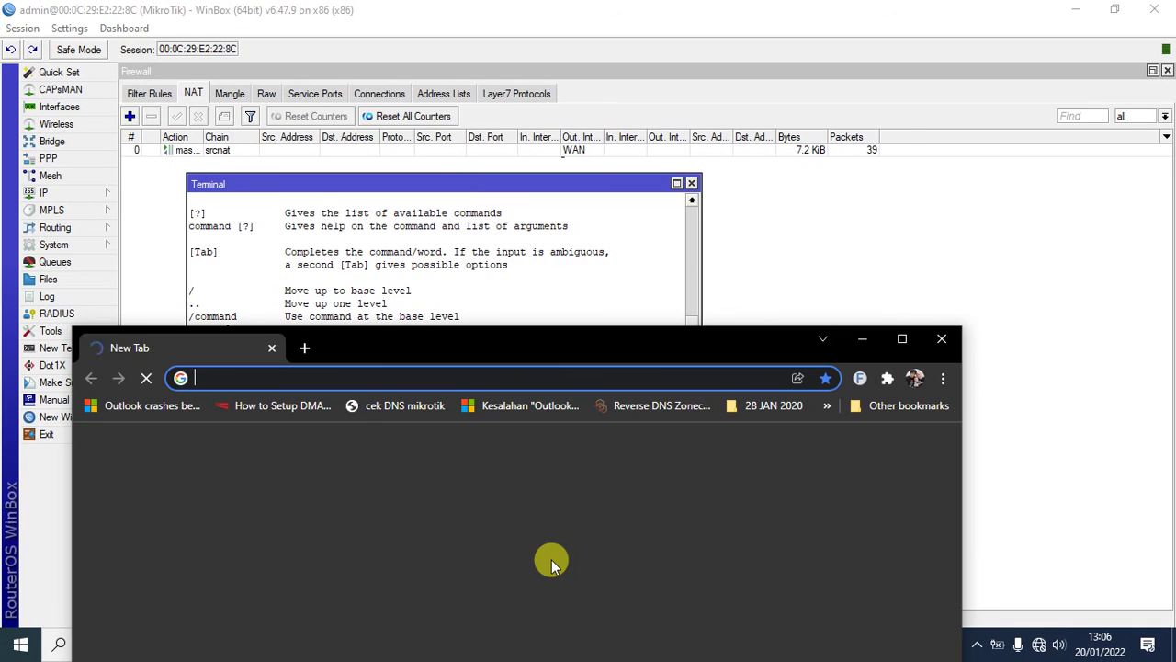
pyautogui.moveTo(559, 355); pyautogui.dragTo(560, 180)
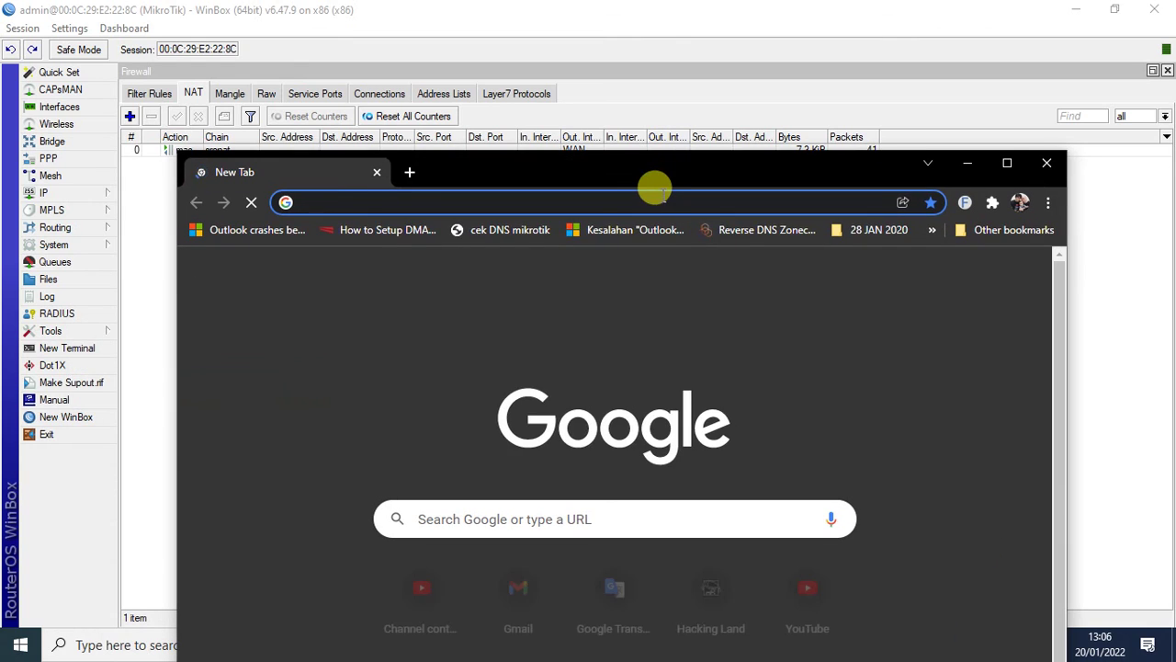
pyautogui.write('googl')
pyautogui.press('Return')
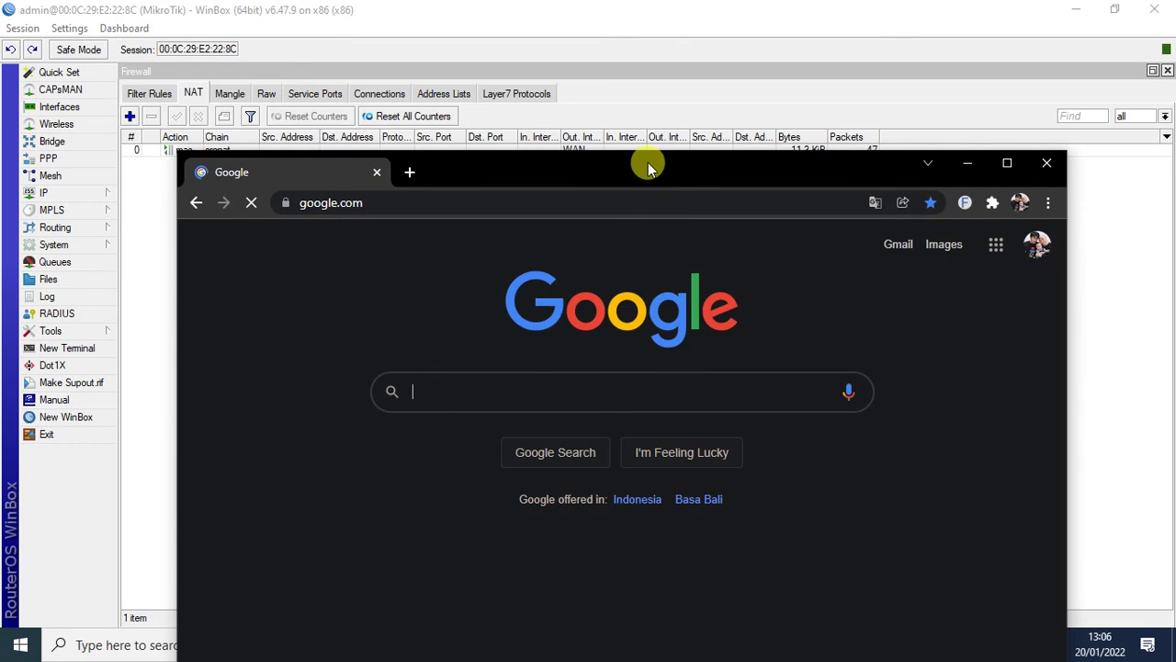
pyautogui.moveTo(645, 165); pyautogui.dragTo(625, 94)
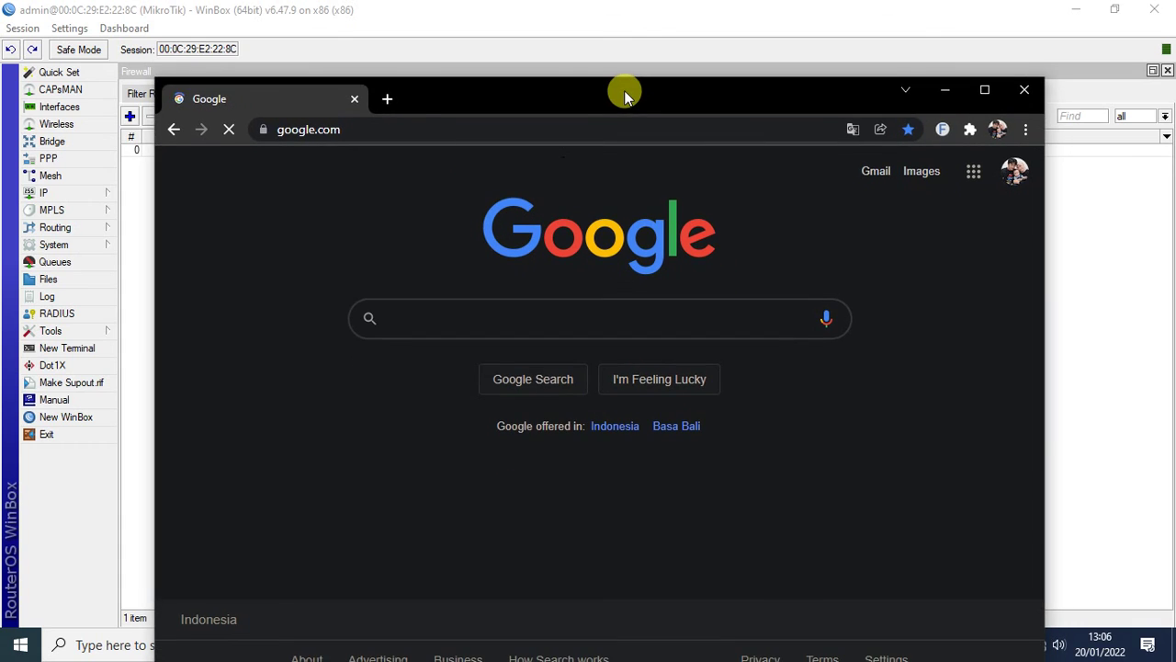
# Load speedtest.net in a second browser tab.
pyautogui.click(386, 98)
pyautogui.write('speedte')
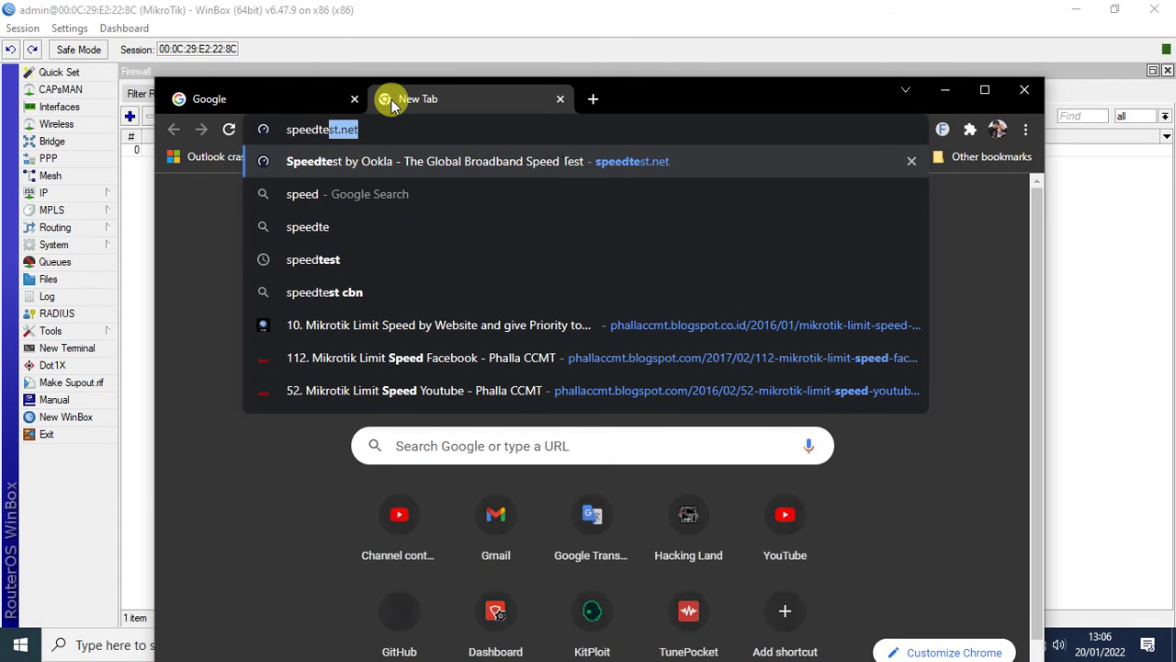
pyautogui.press('Return')
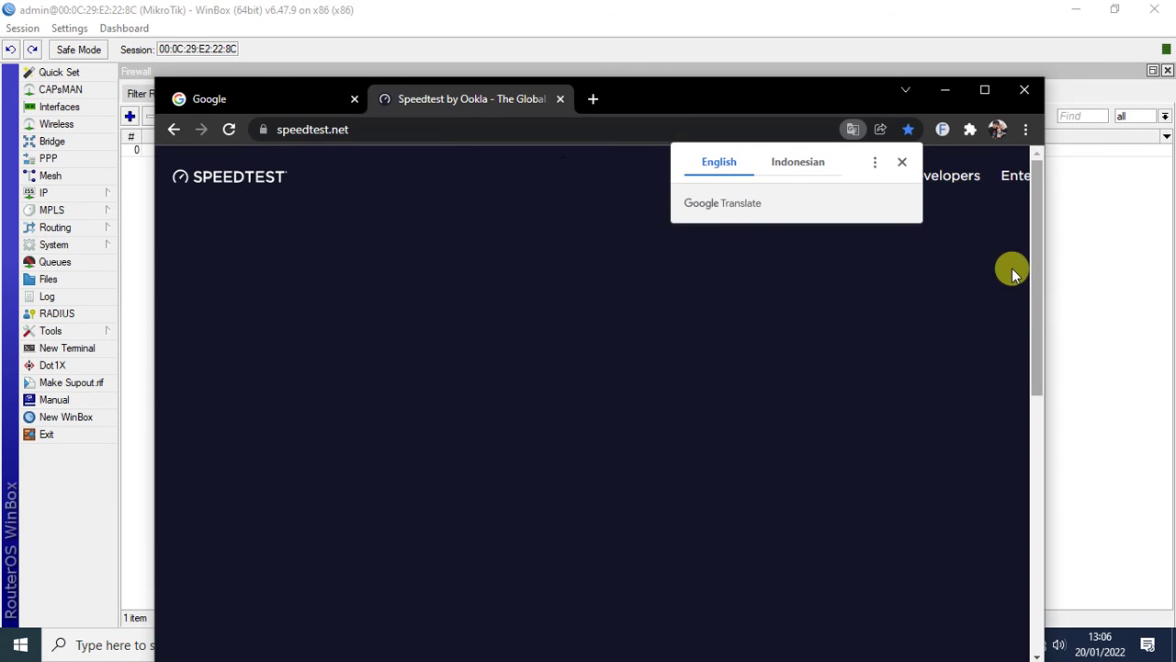
# Run ipconfig in a Windows command prompt to check the VMnet1 adapter's IPv4 address and gateway, and return to WinBox.
pyautogui.press('super+r')
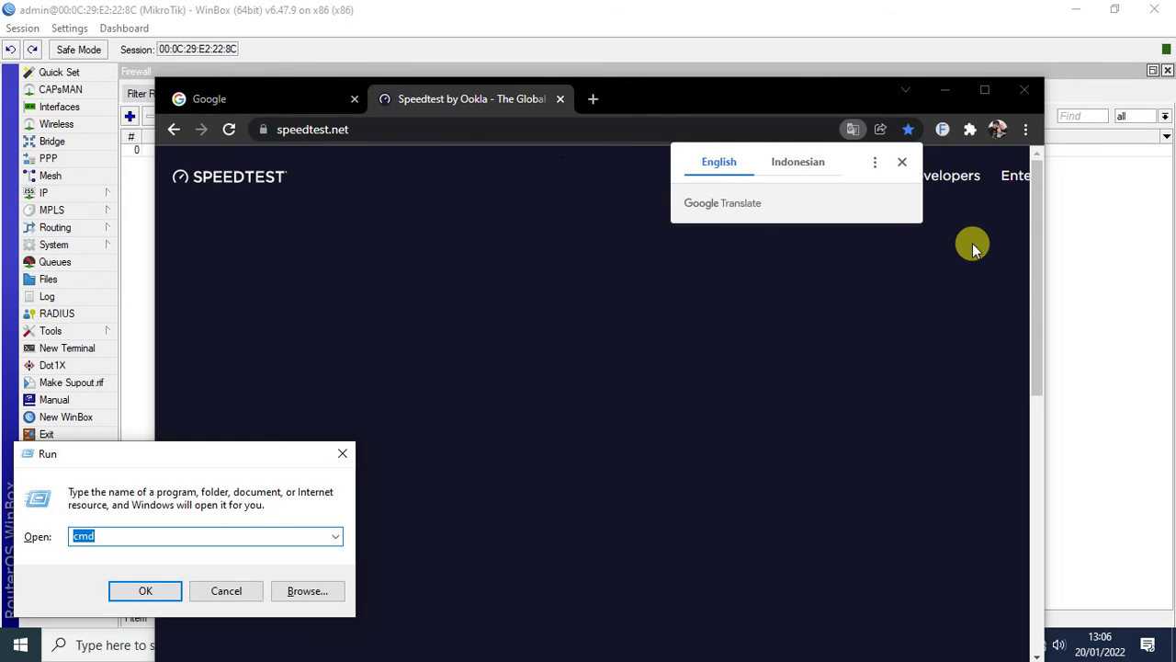
pyautogui.write('cmd')
pyautogui.press('Return')
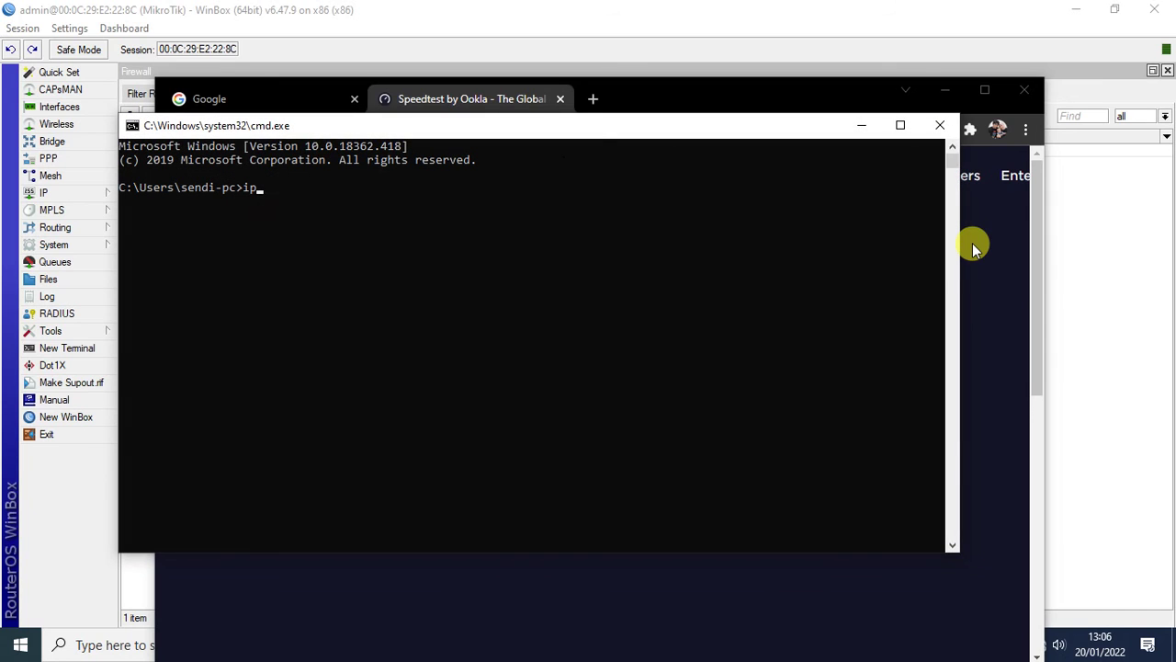
pyautogui.write('ipconfig')
pyautogui.press('Return')
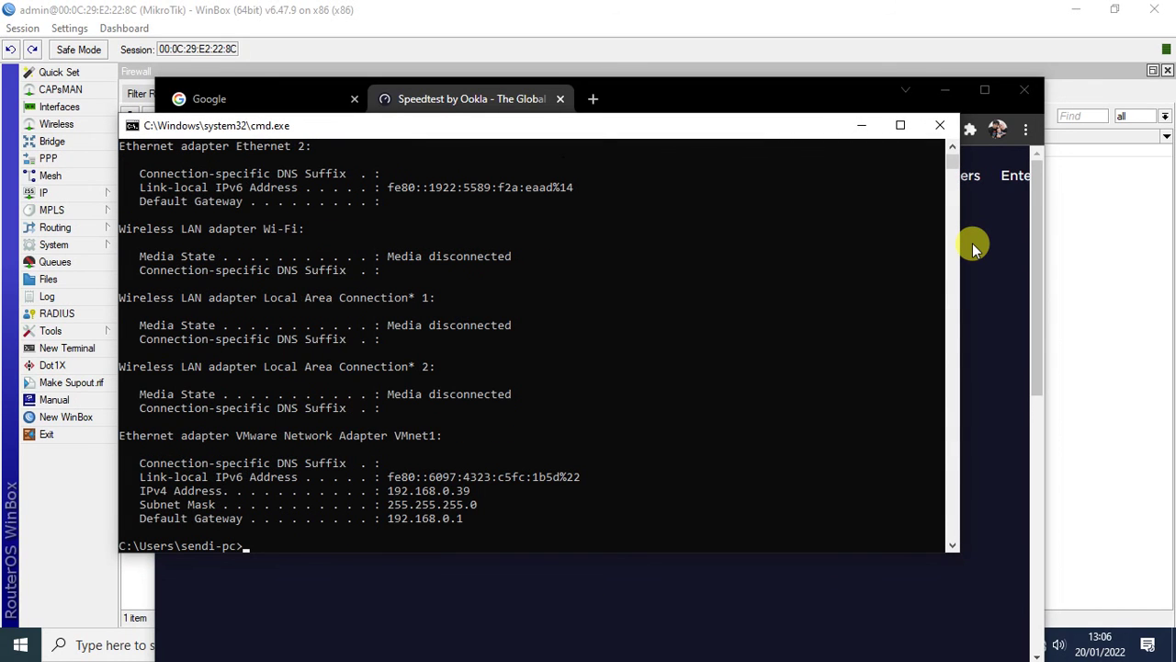
pyautogui.moveTo(387, 491); pyautogui.dragTo(548, 502)
pyautogui.click(542, 453)
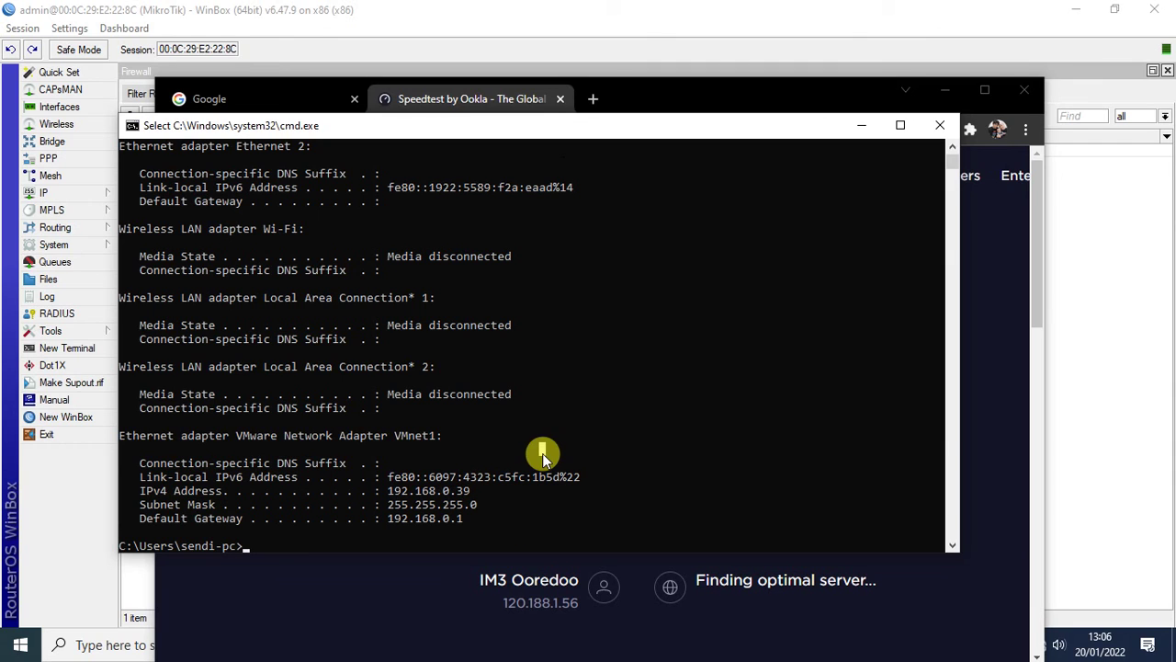
pyautogui.click(369, 421)
pyautogui.click(939, 125)
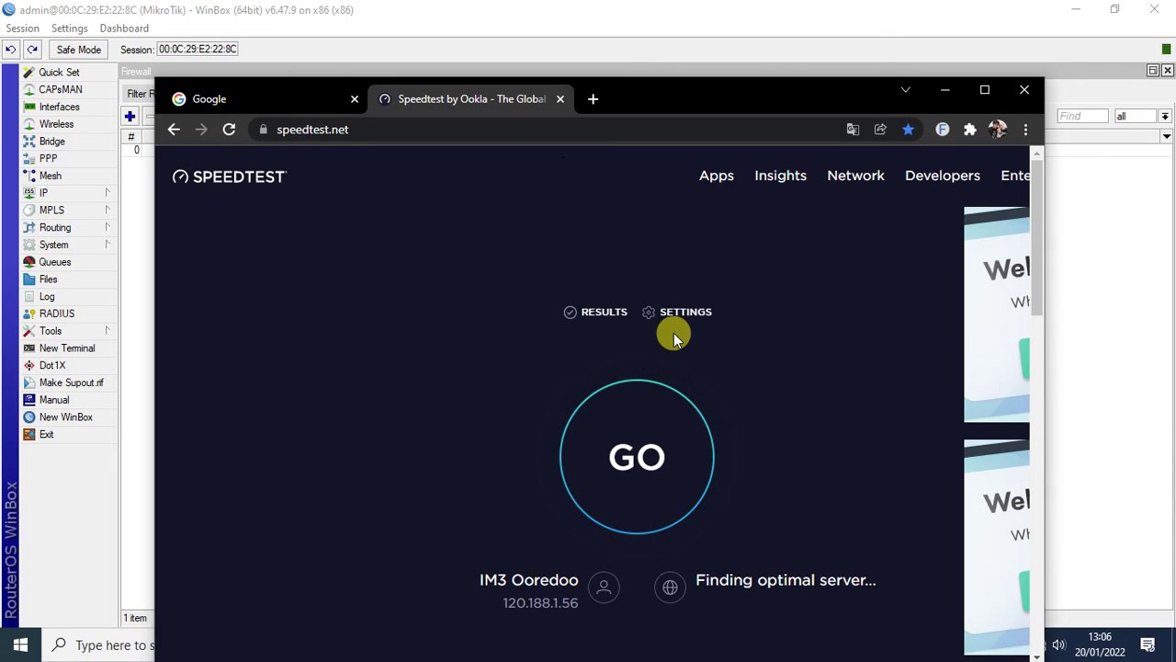
pyautogui.click(948, 89)
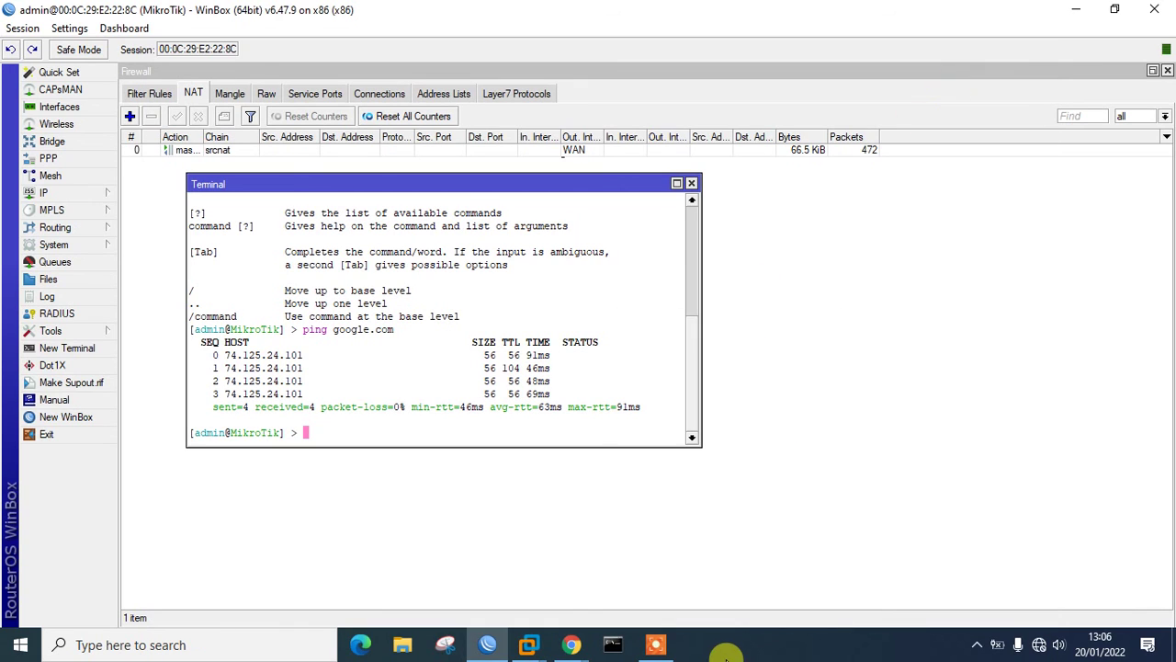